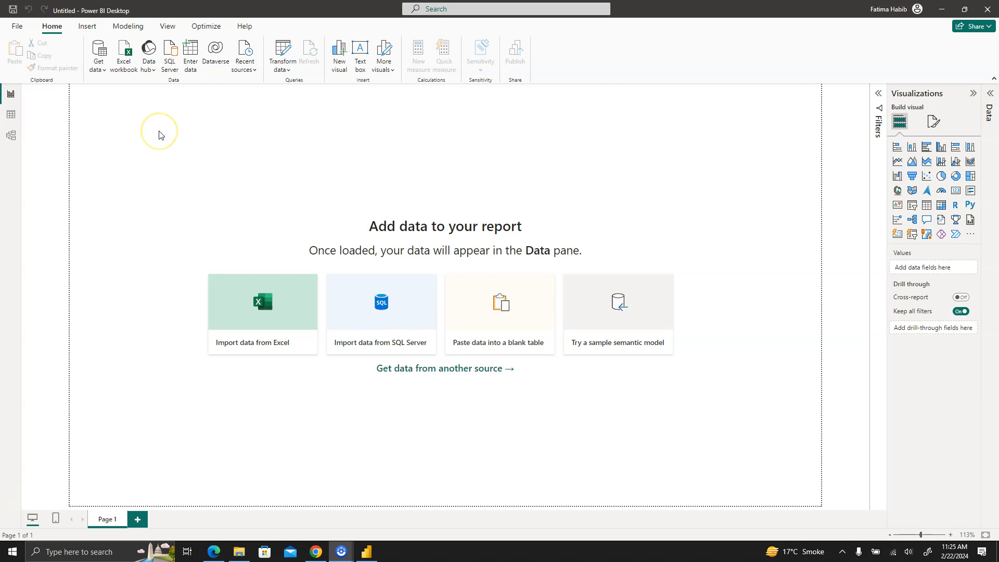
Start a data import with the Excel Workbook connector from the full list of data sources.
left_click(105, 71)
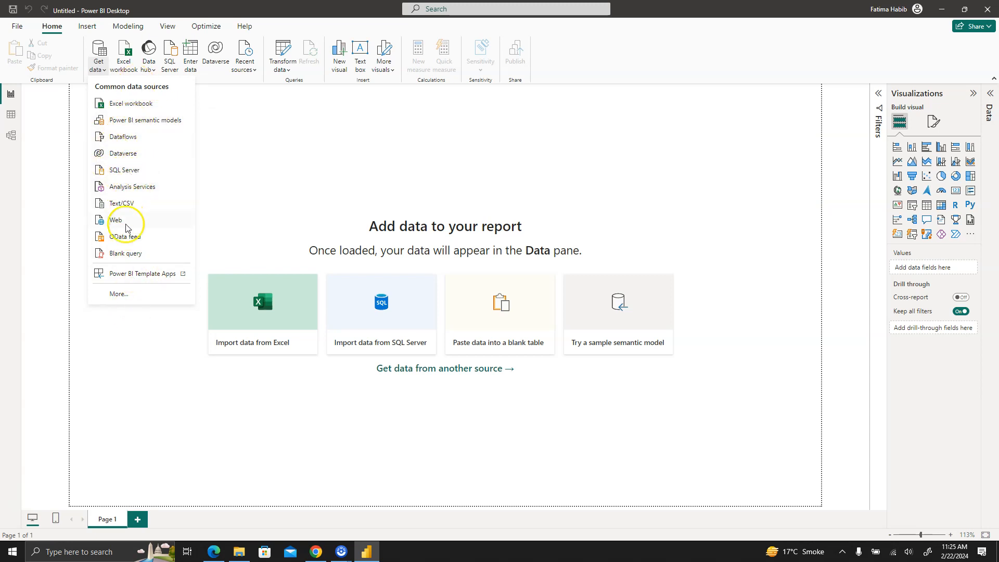
left_click(122, 301)
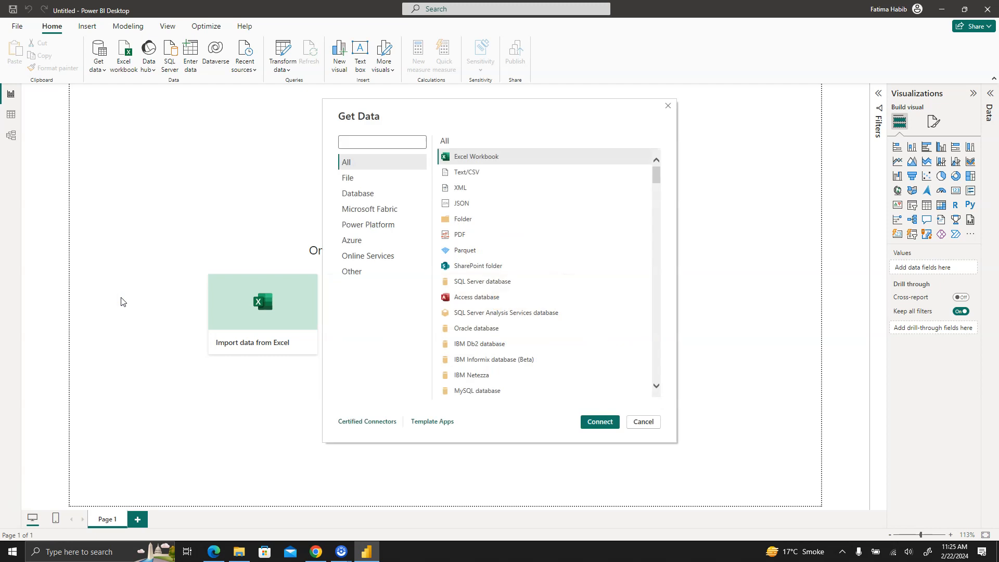
left_click_drag(659, 172, 656, 176)
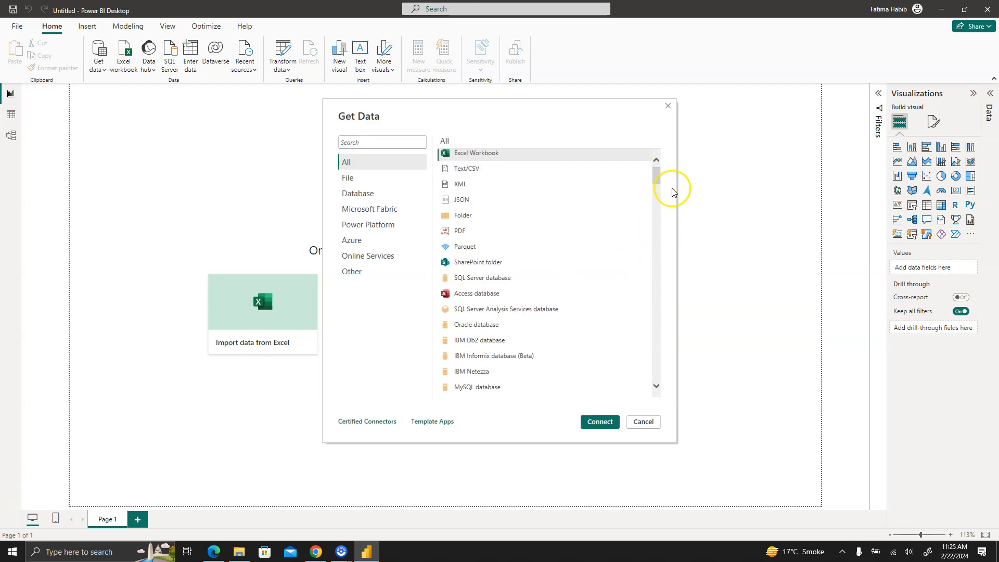
mouse_move(655, 179)
left_mouse_down()
mouse_move(666, 336)
mouse_move(659, 179)
left_mouse_up()
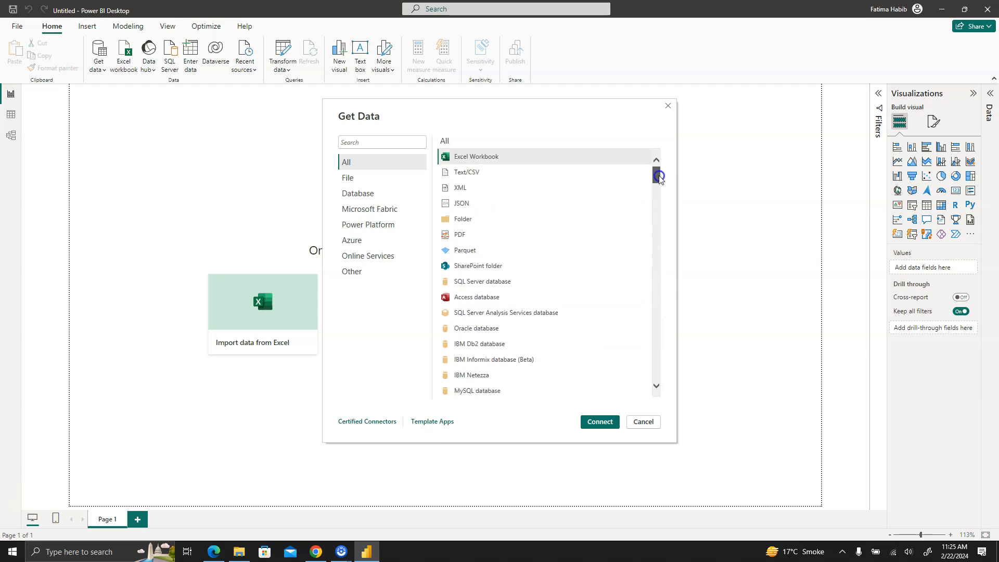
left_click(494, 159)
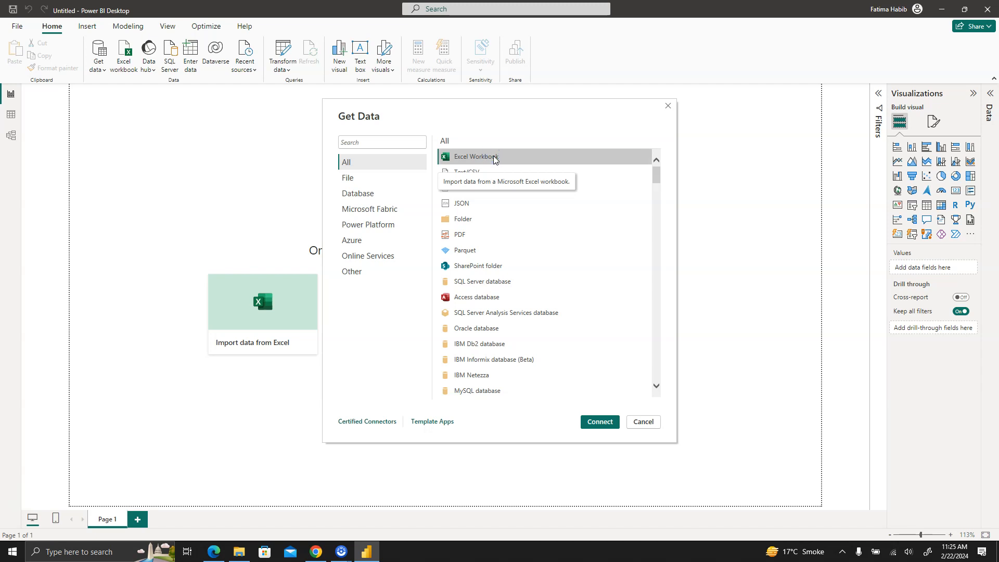
left_click(600, 424)
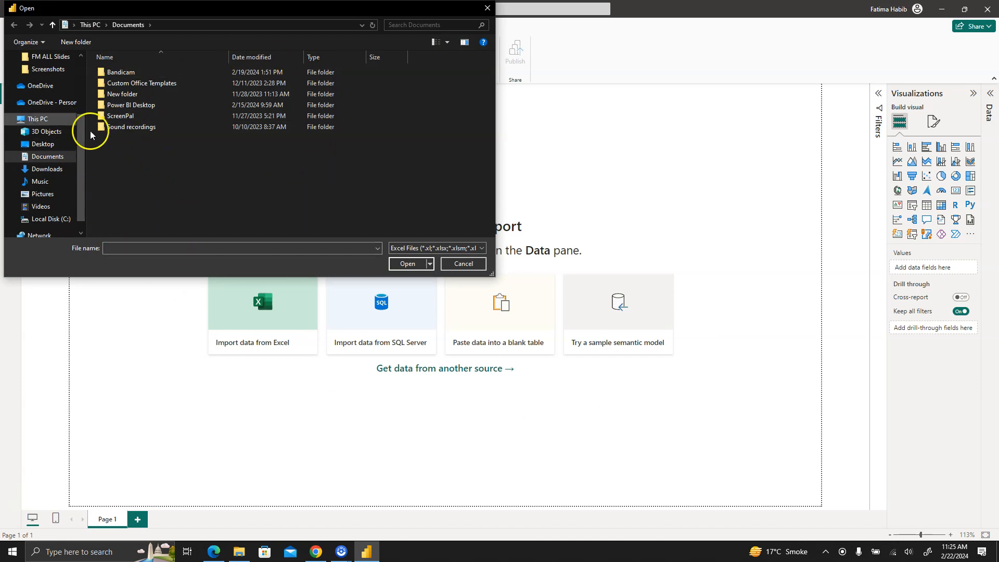
Open the Food Storage workbook from the Desktop folder as the data source.
left_click(41, 146)
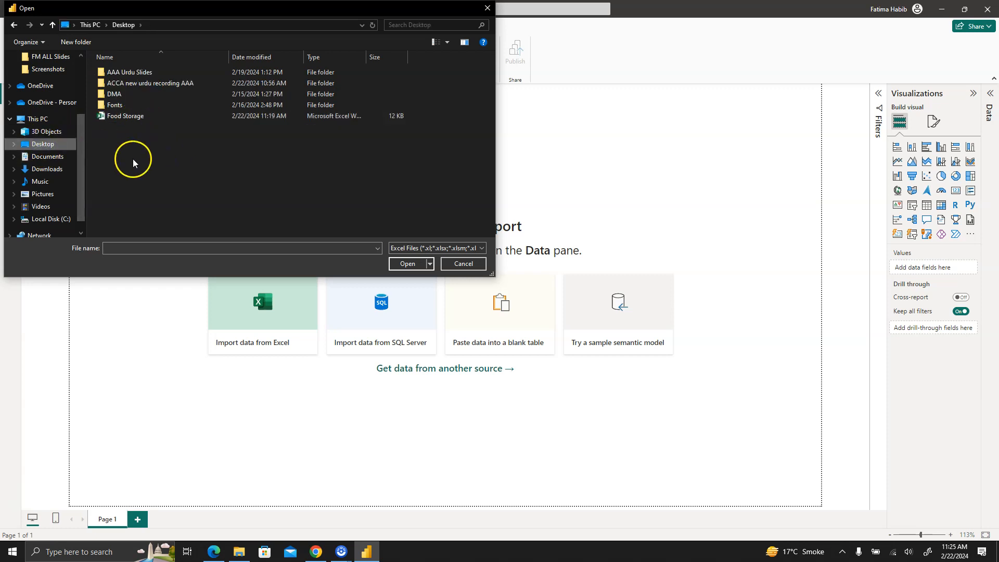
left_click(154, 120)
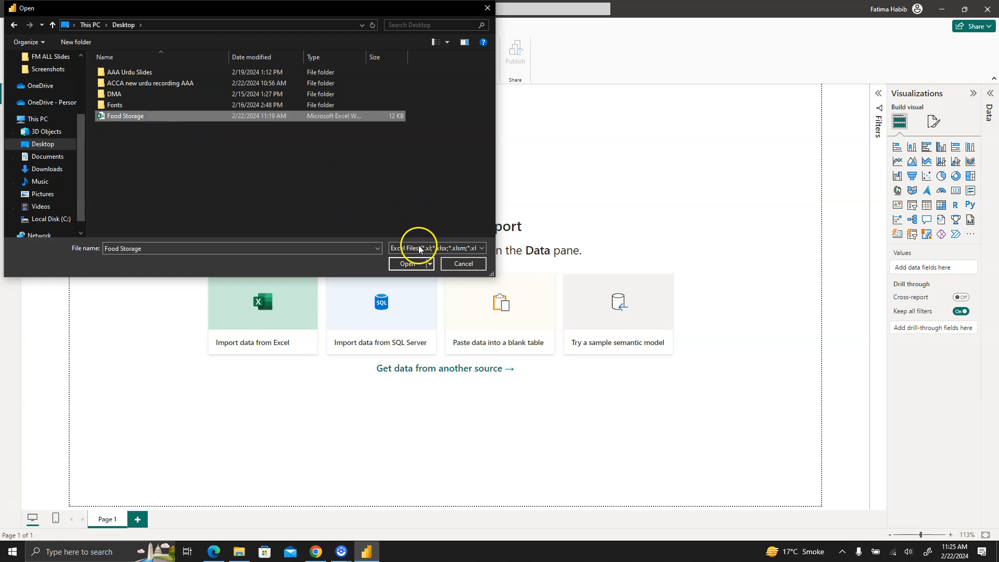
left_click(401, 267)
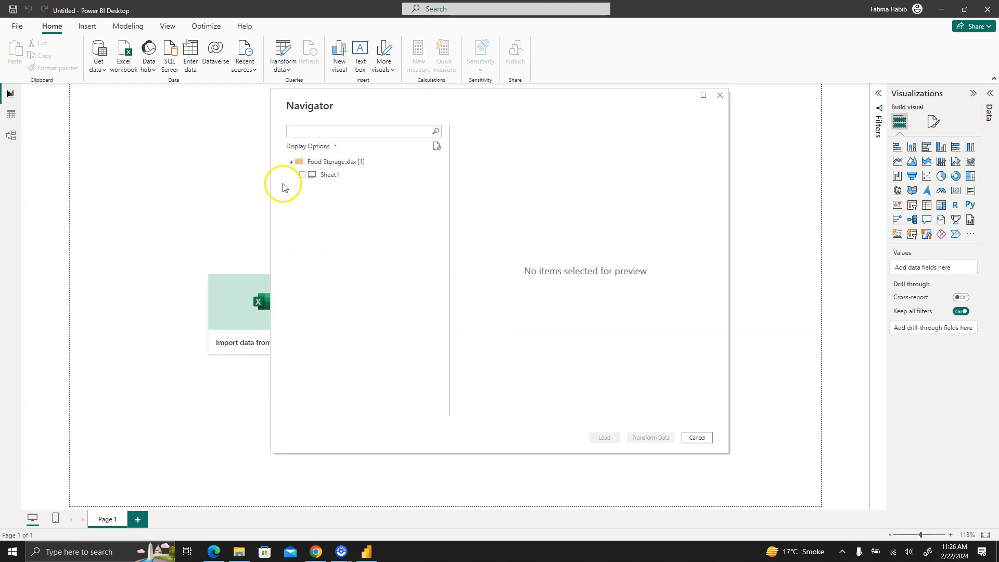
Select Sheet1 of the Food Storage workbook, preview its rows and open it for transforming in Power Query Editor.
left_click(303, 175)
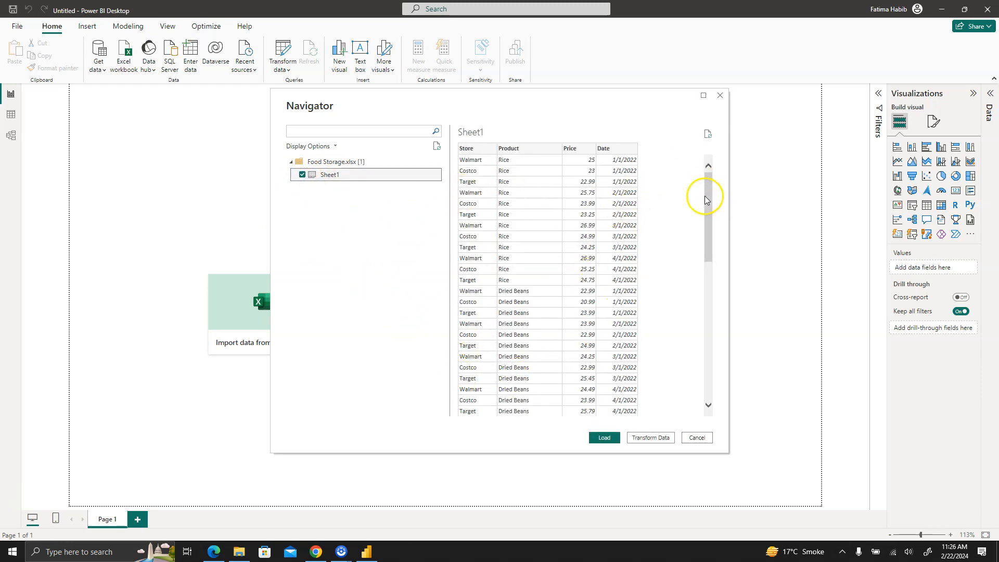
left_click_drag(707, 200, 707, 199)
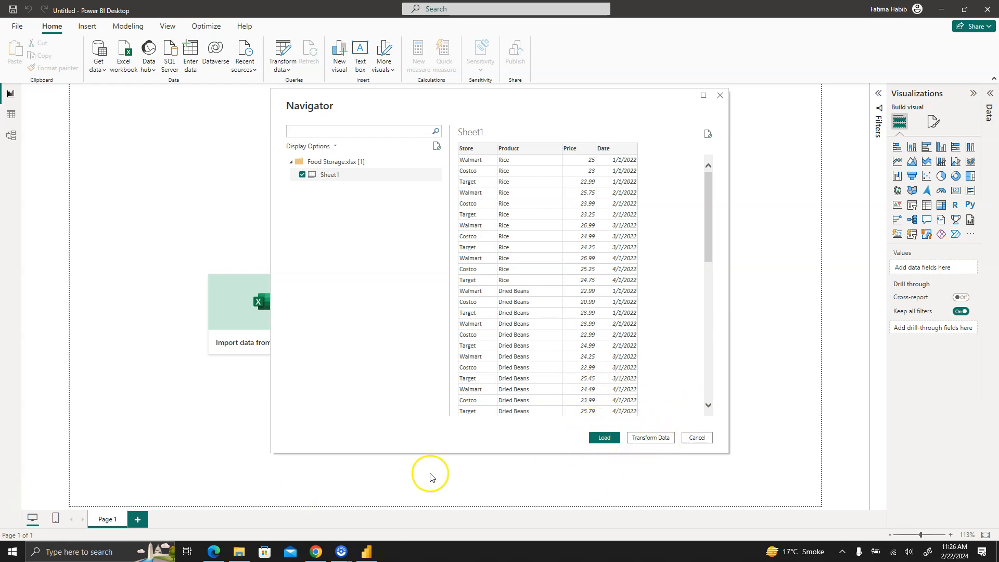
left_click(648, 439)
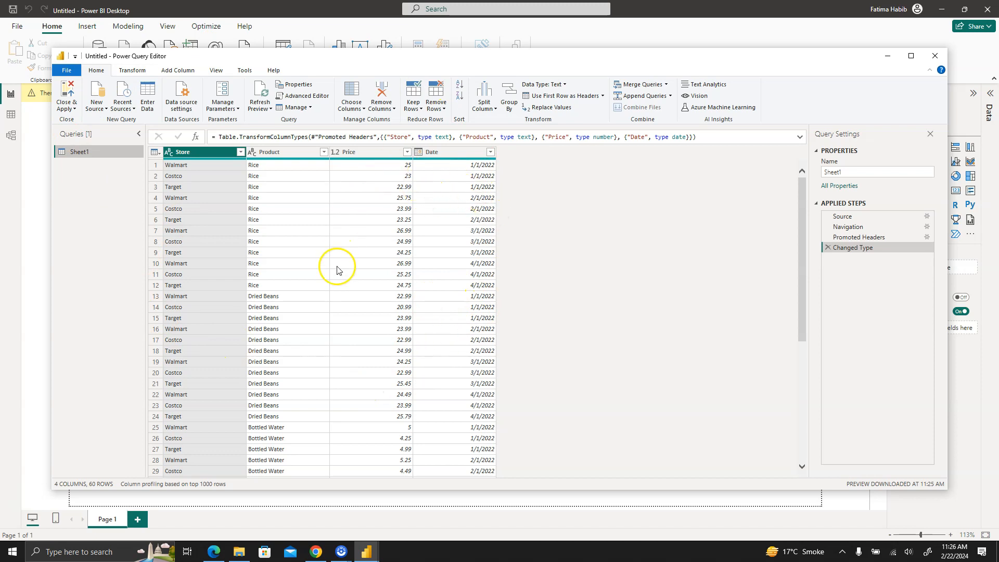
Review the operations available for the Date column, including the type change, without applying any.
left_click(636, 316)
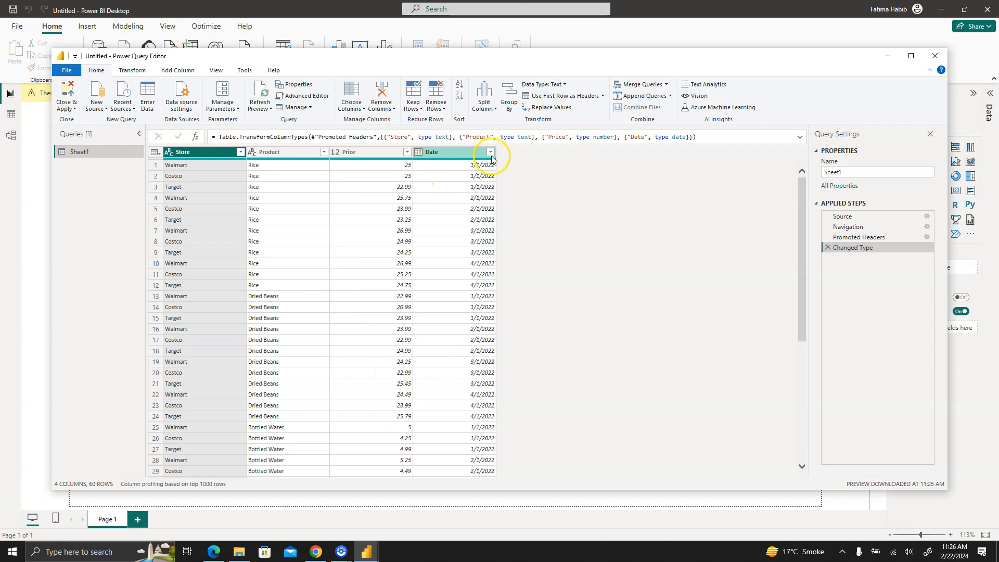
left_click(433, 154)
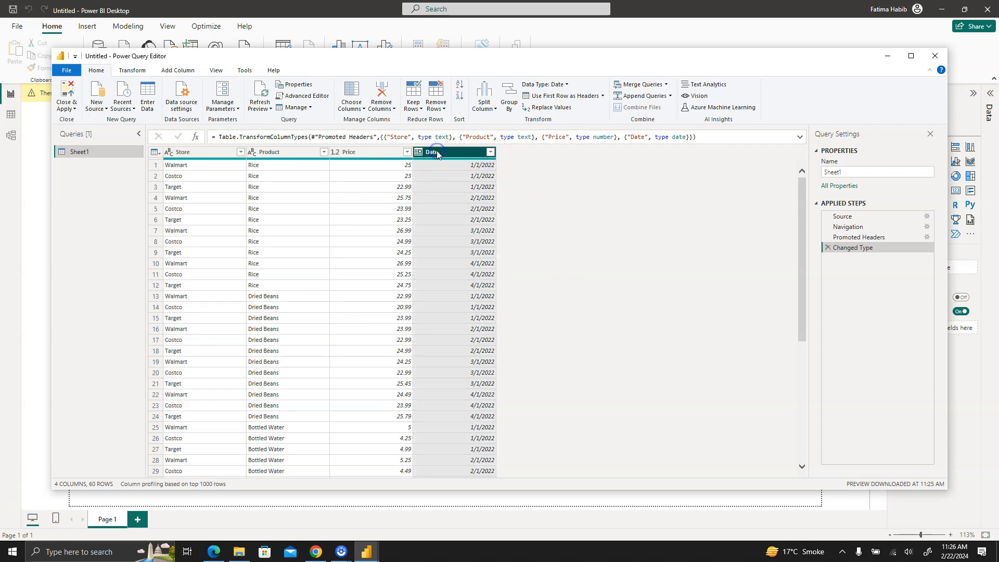
right_click(436, 151)
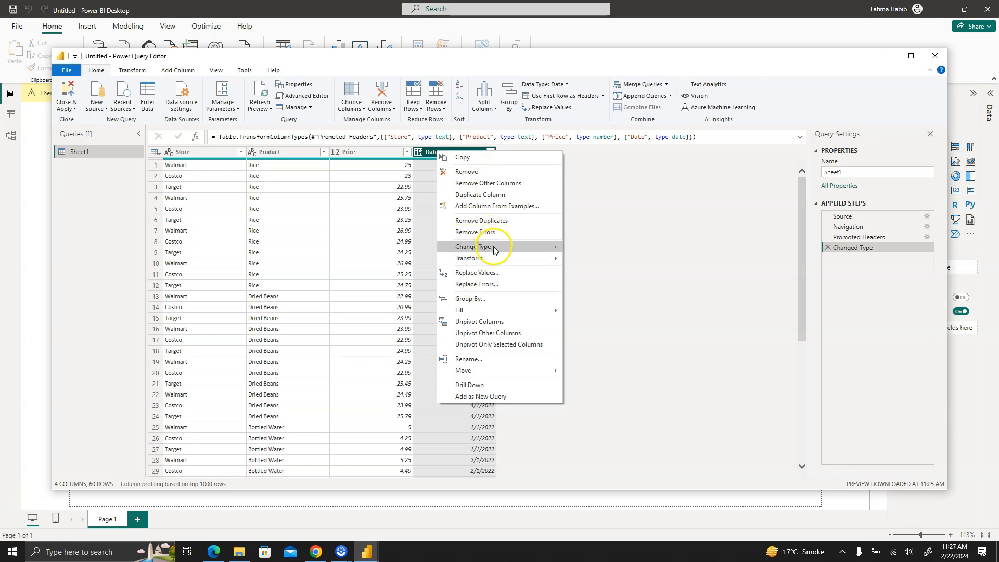
mouse_move(494, 246)
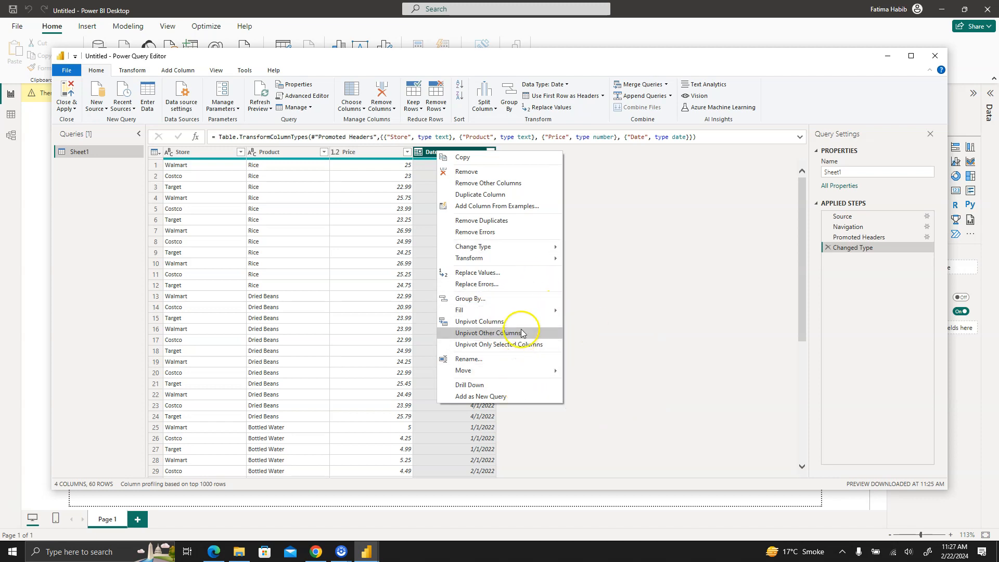
left_click(749, 238)
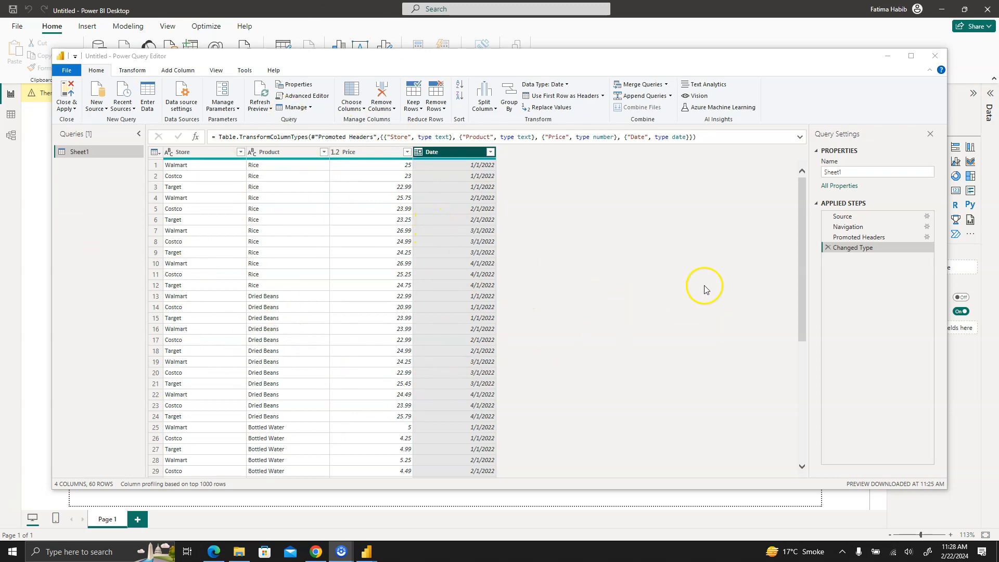
Close Power Query Editor and apply the pending query changes to load Sheet1 into the report.
left_click(932, 58)
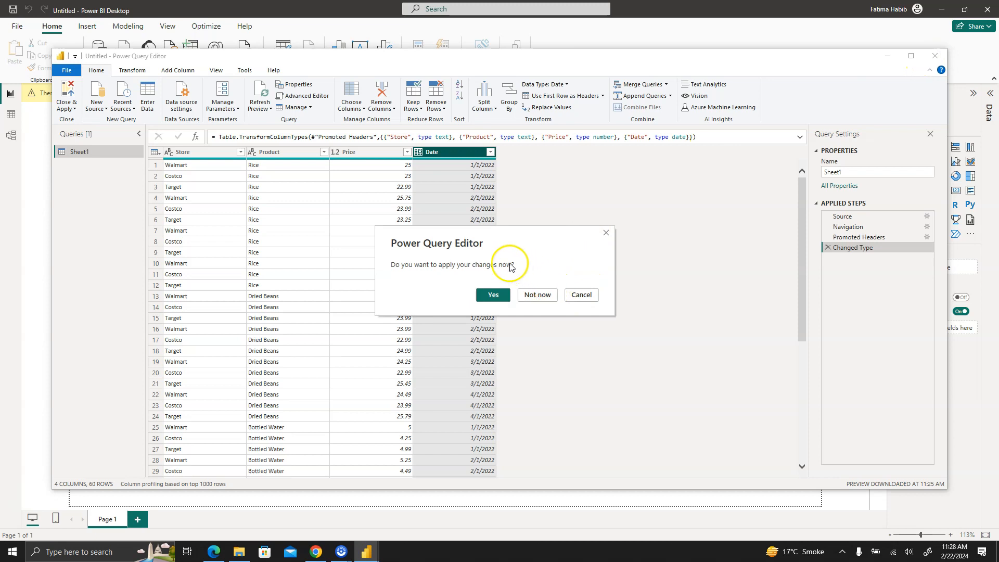
left_click(489, 294)
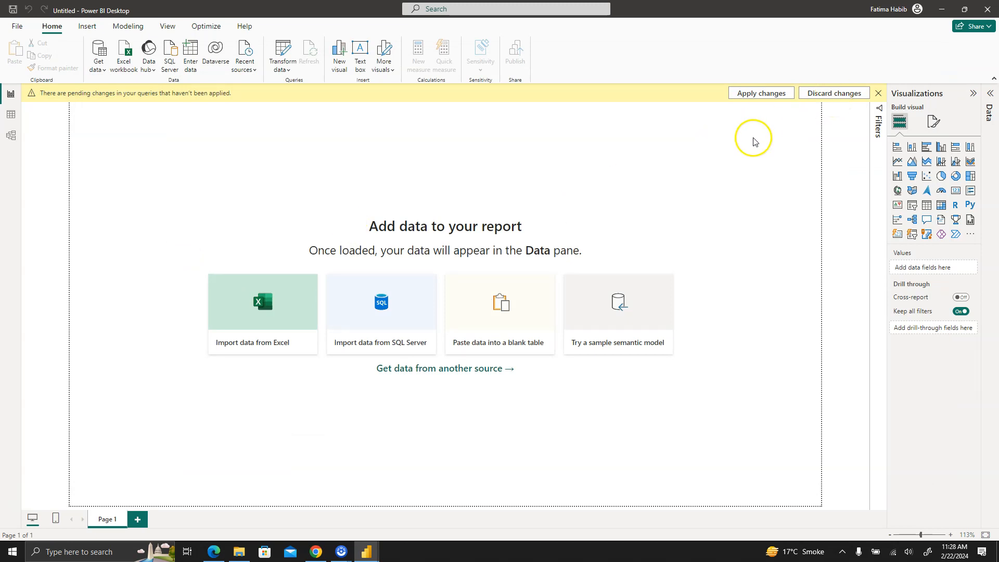
left_click(760, 95)
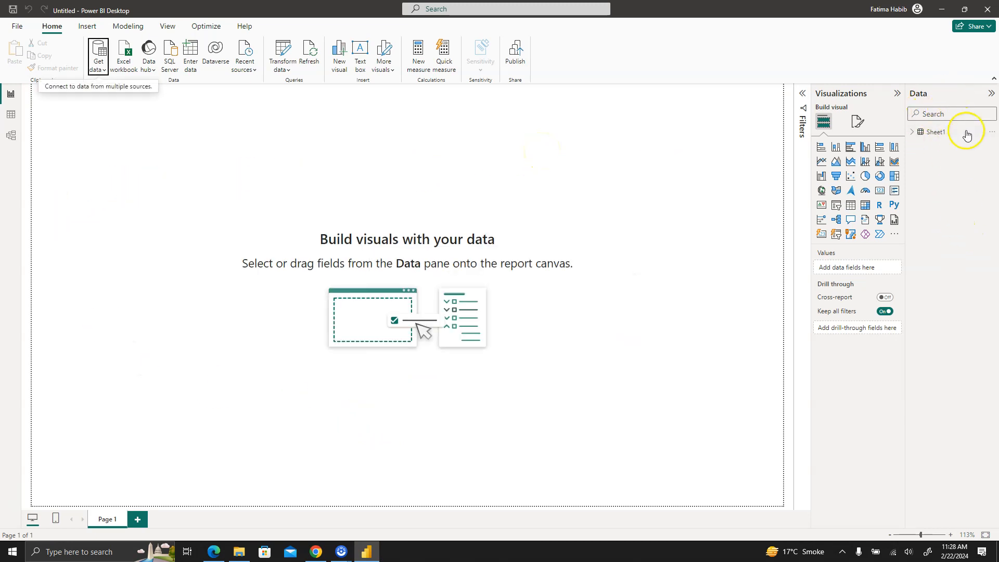
Examine Sheet1's fields, its rows in the table view and its card in the model view, ending in the report view.
left_click(912, 136)
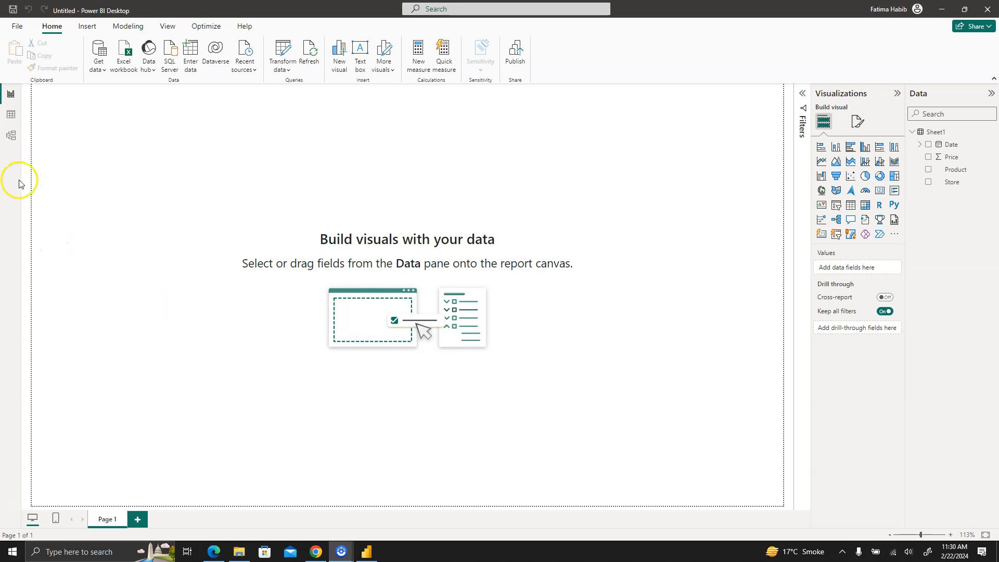
left_click(11, 116)
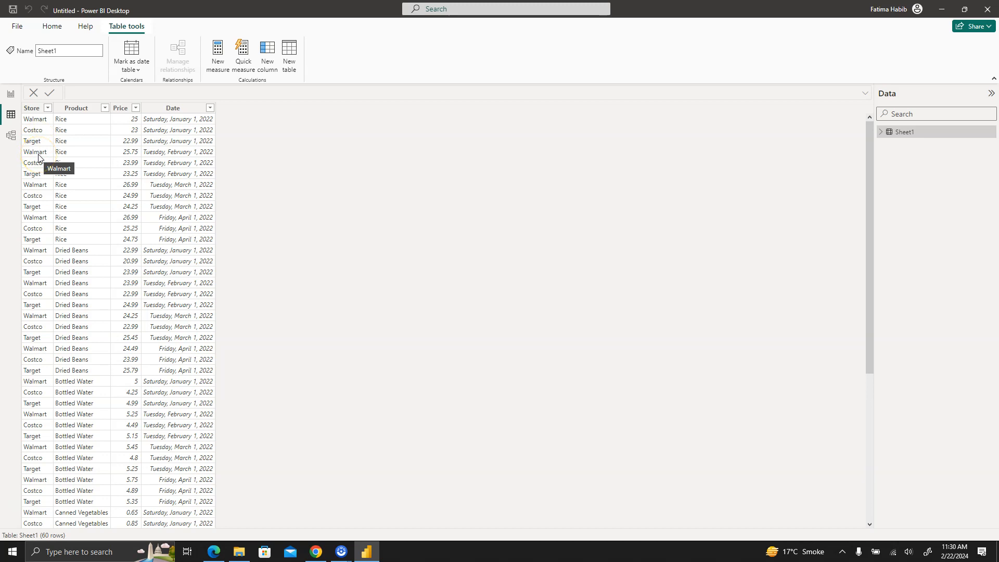
left_click(79, 108)
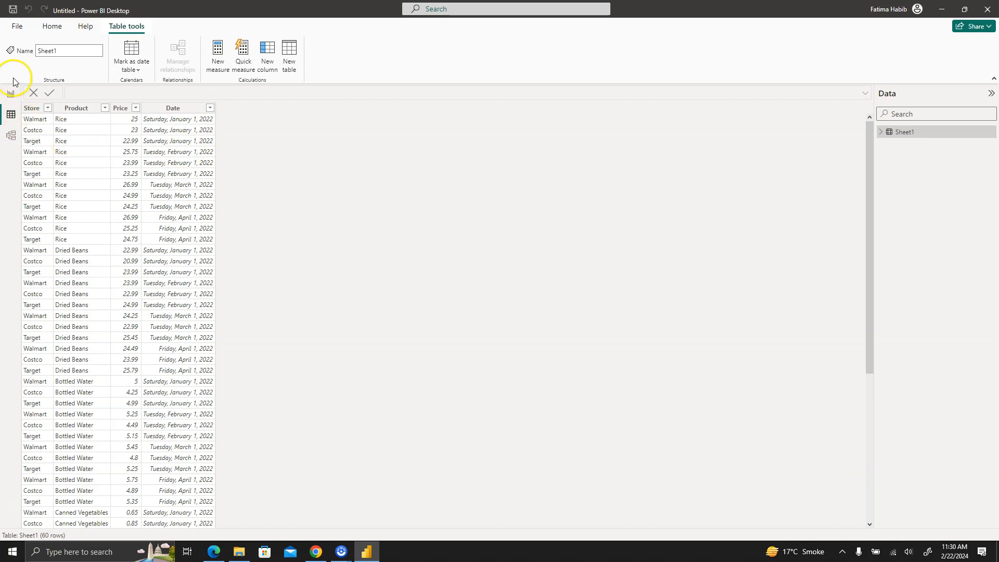
left_click(11, 137)
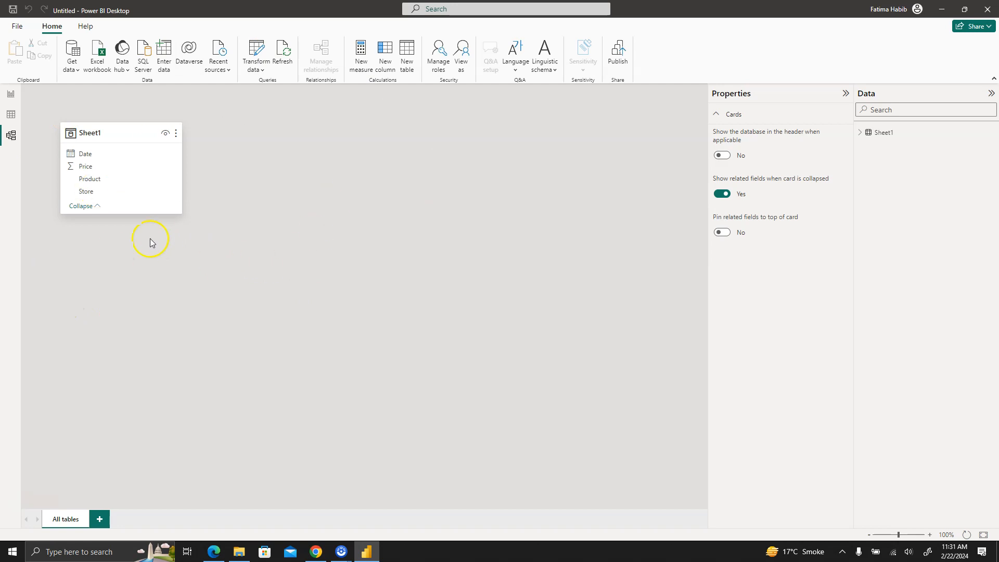
left_click(10, 95)
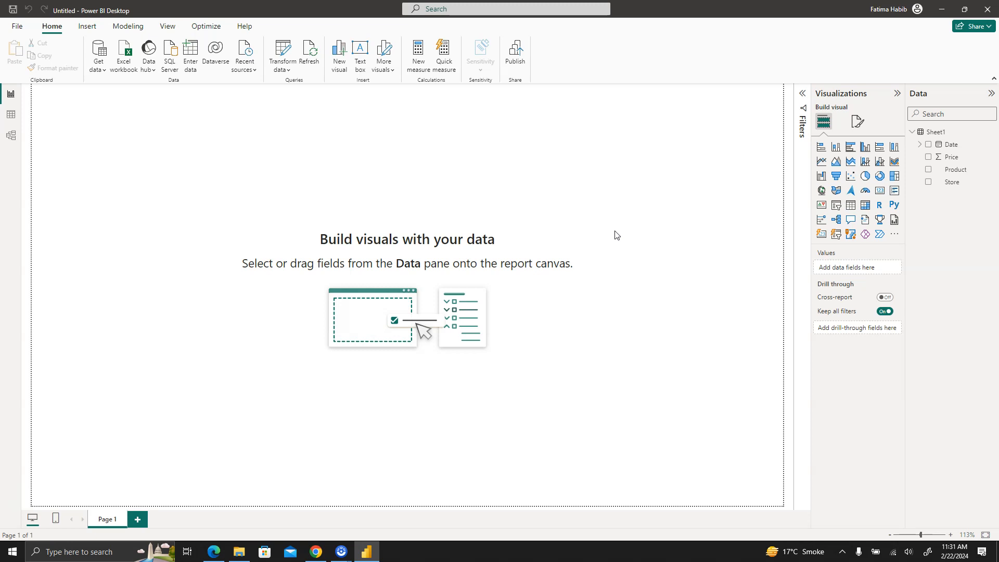
Build a stacked column chart of Price by Store and use Store as its legend.
left_click(928, 183)
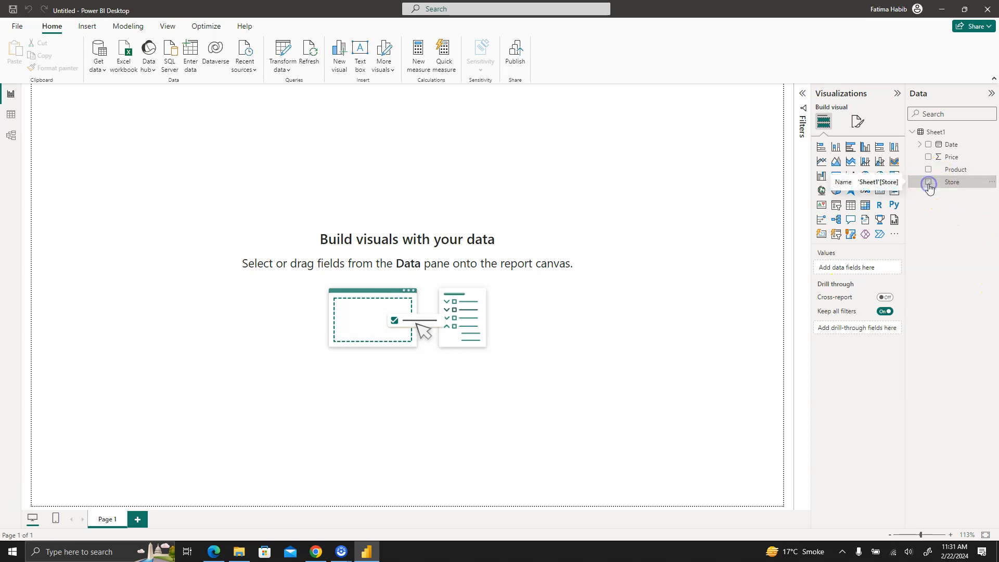
left_click(928, 156)
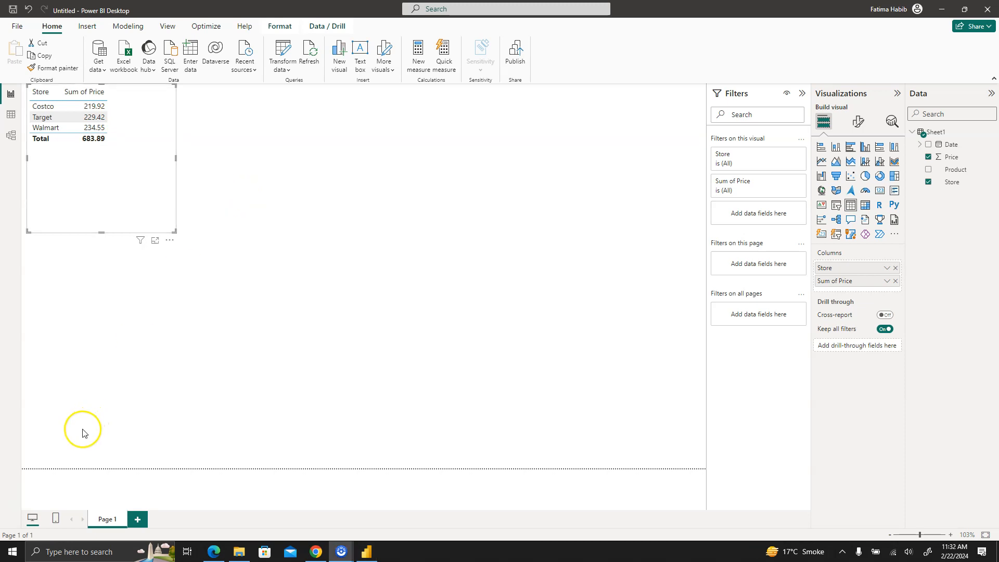
left_click(837, 148)
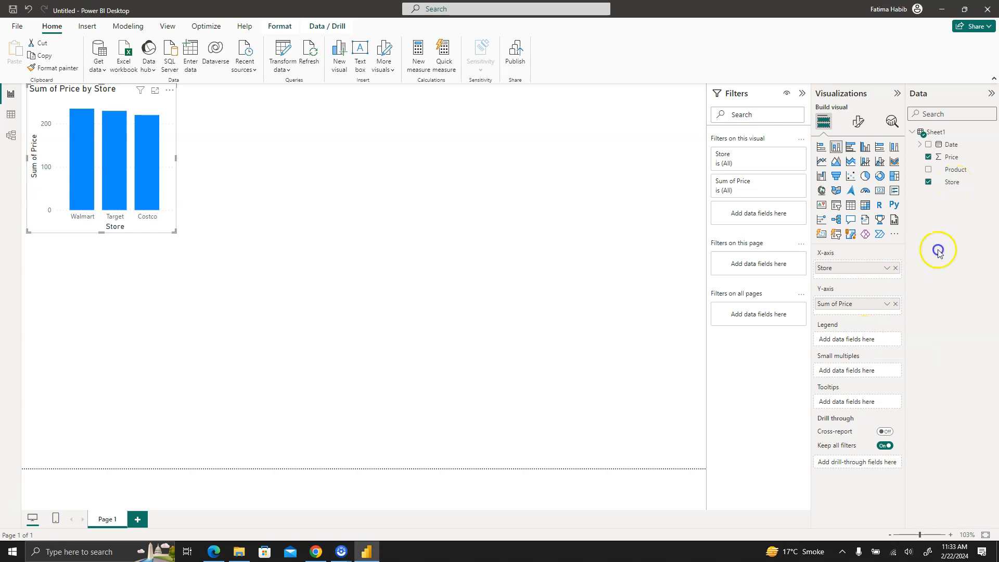
left_click_drag(952, 182, 869, 341)
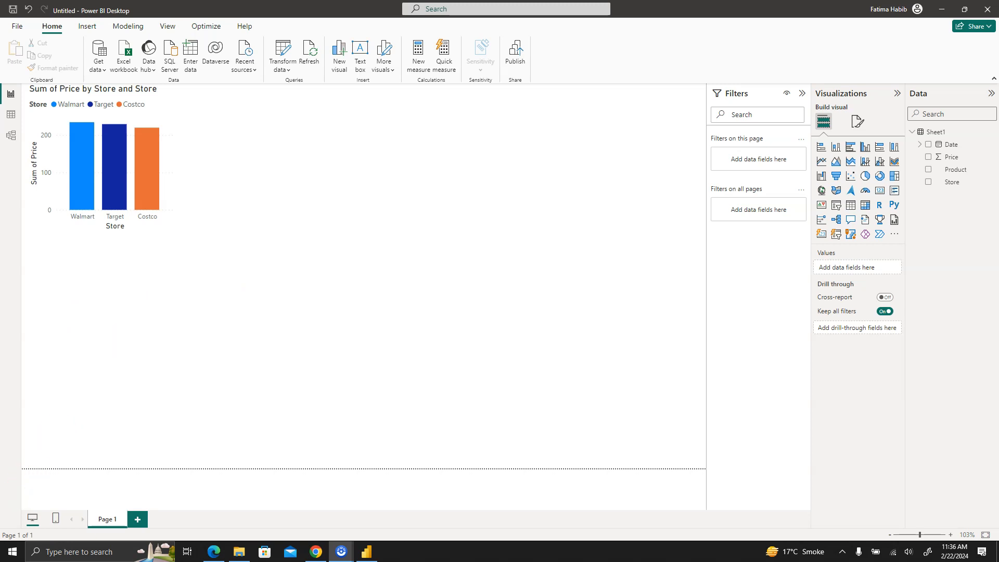
Add a clustered column chart of Price by Store with Product as legend below the first chart, and enlarge it.
left_click(933, 183)
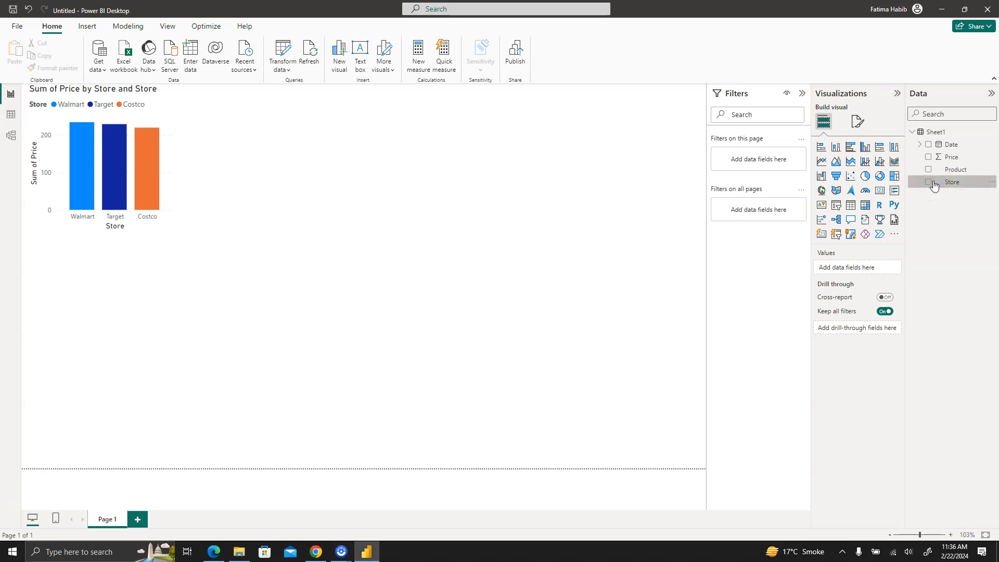
left_click(925, 183)
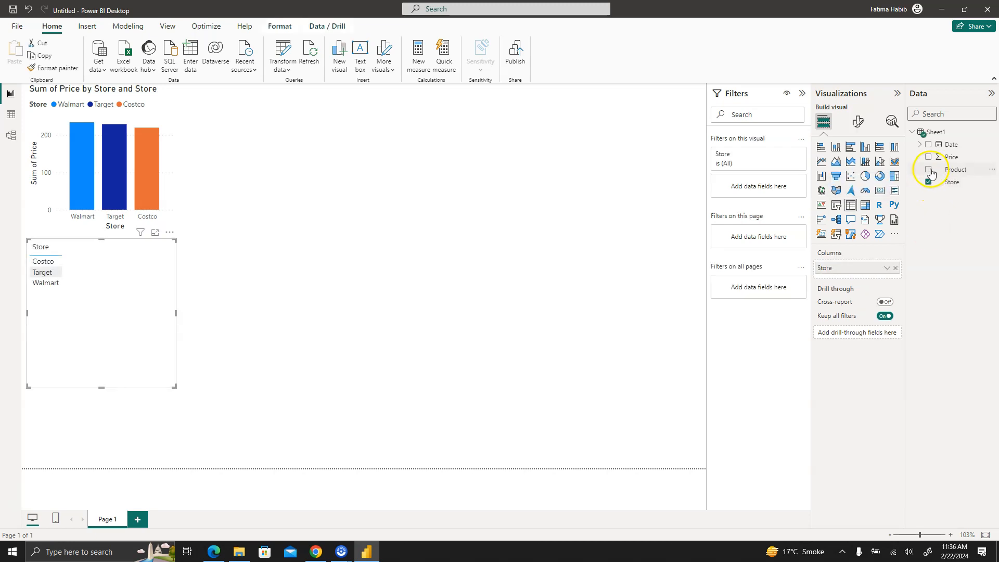
left_click(929, 170)
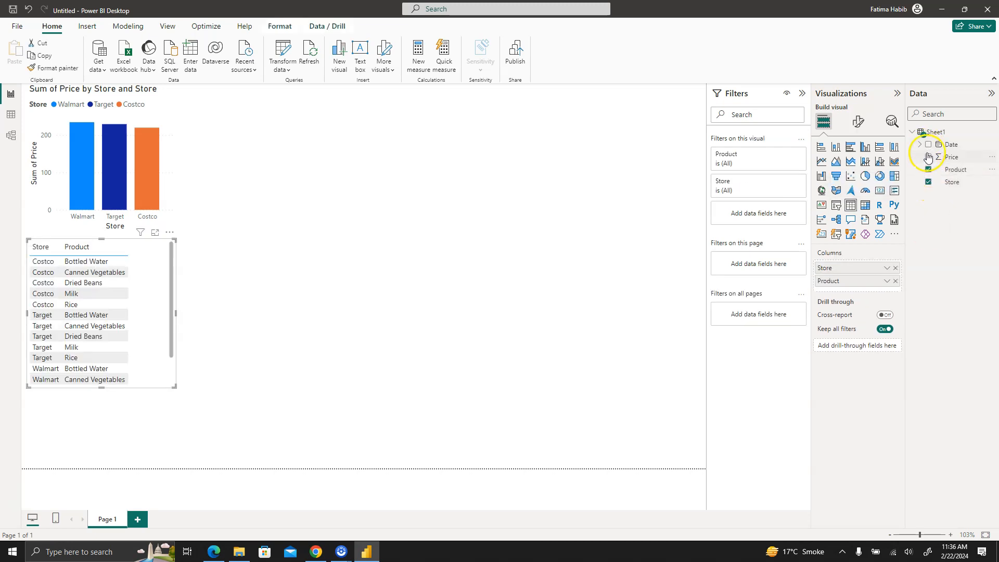
left_click(927, 157)
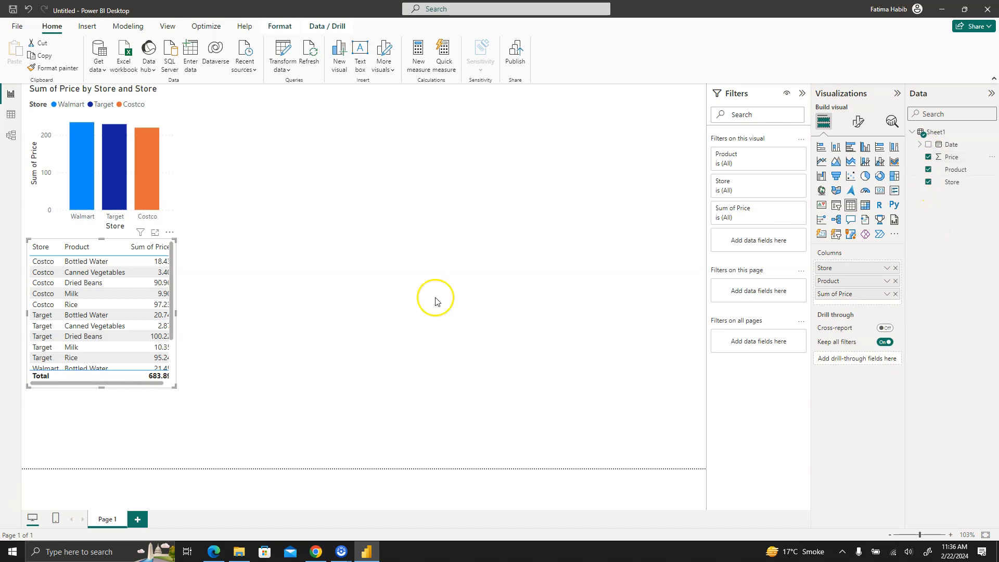
left_click(864, 148)
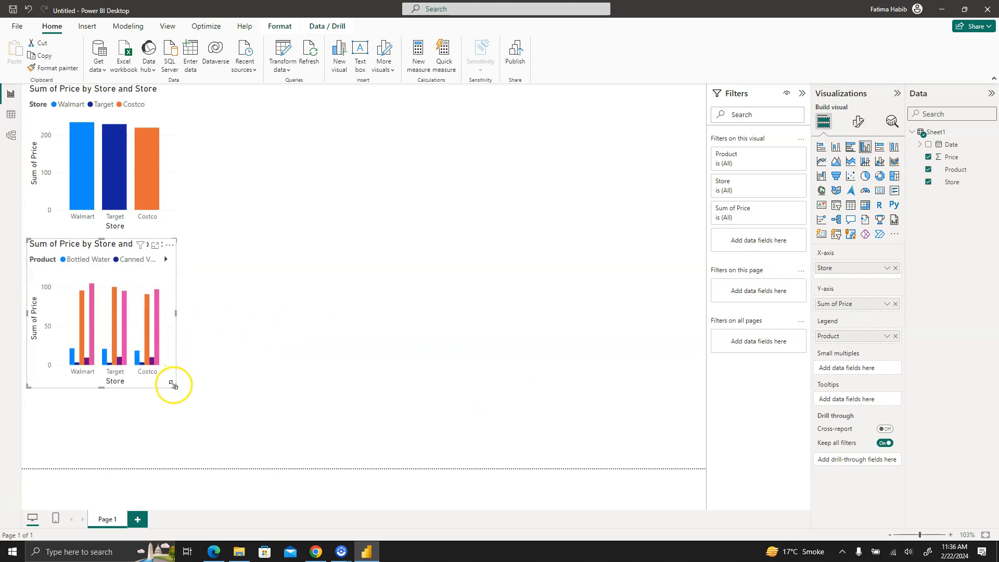
left_click_drag(174, 386, 309, 457)
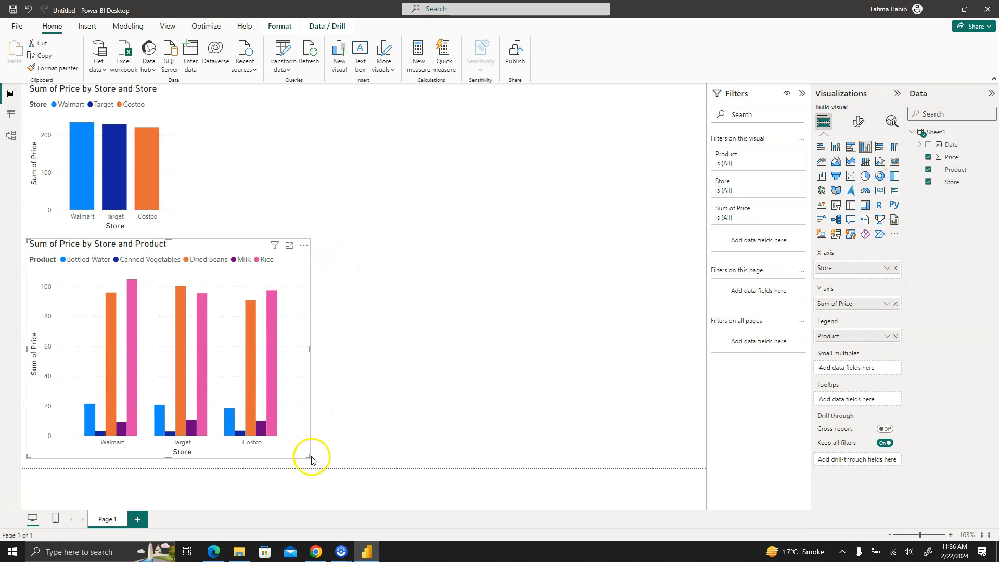
Enlarge the lower clustered column chart and rearrange its fields so Product is on the X-axis and Store is the legend.
left_click_drag(310, 458, 362, 468)
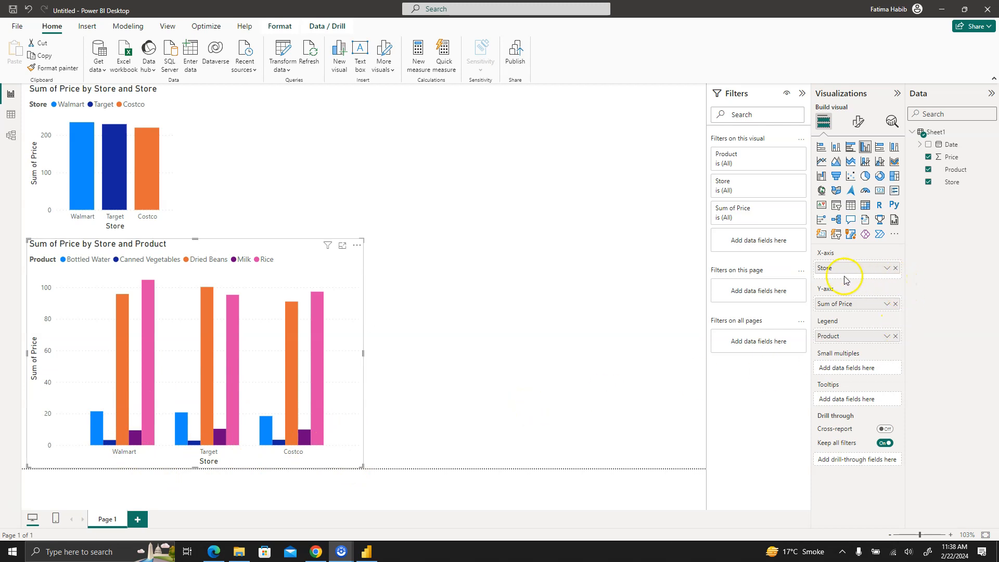
left_click_drag(833, 276, 838, 357)
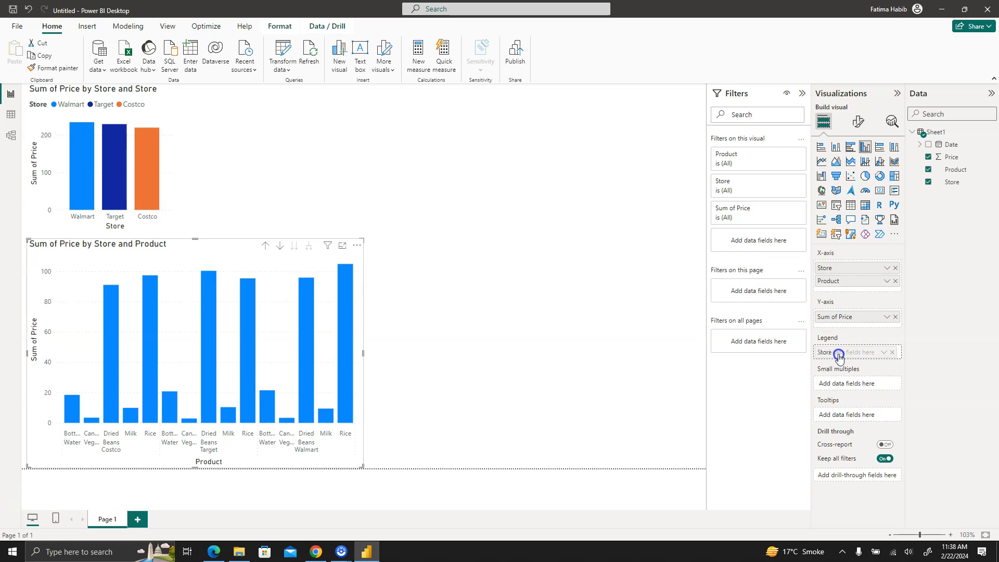
left_click_drag(839, 357, 839, 357)
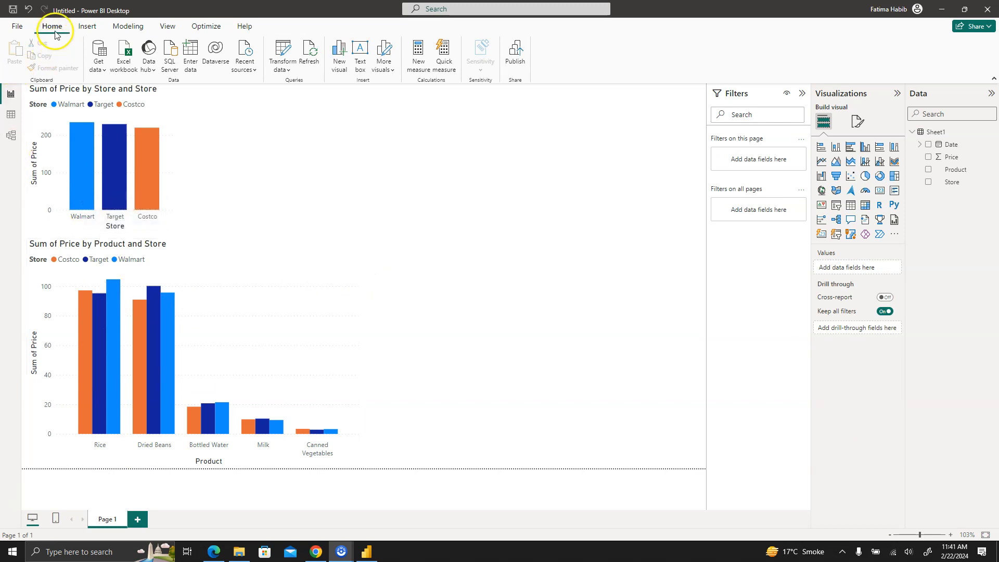
Start a new report and load the HR_Analytics.csv data into it.
left_click(17, 27)
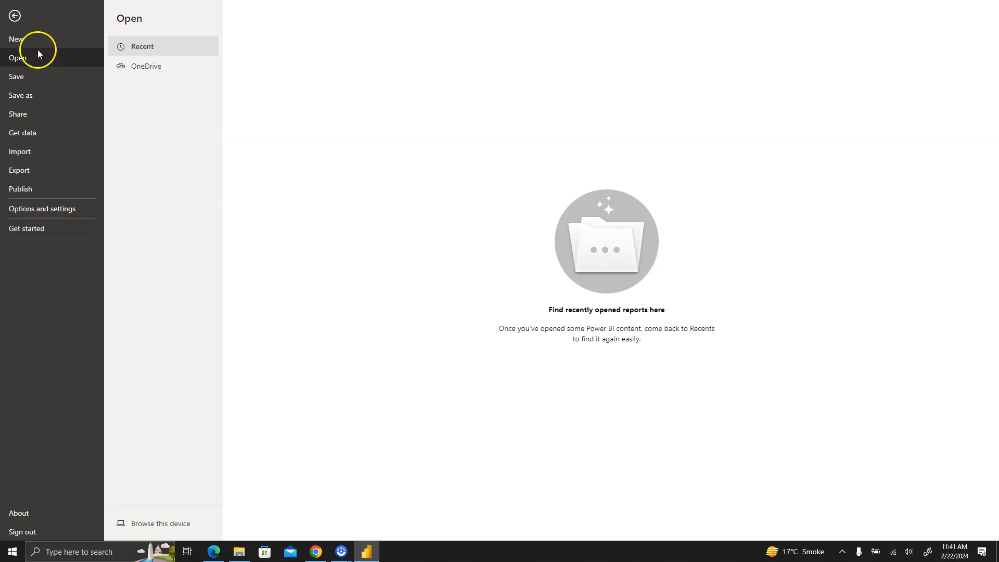
left_click(39, 38)
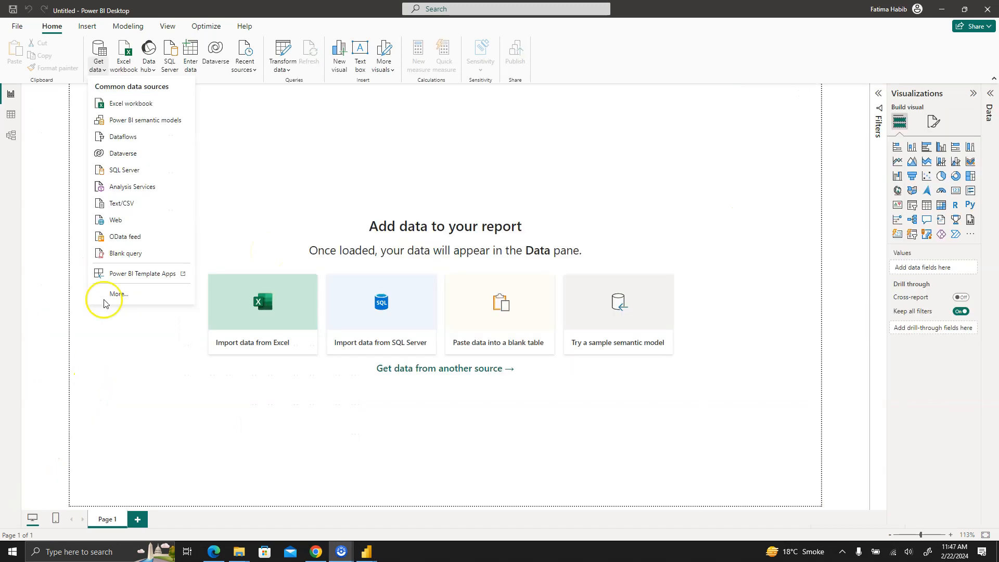
left_click(129, 103)
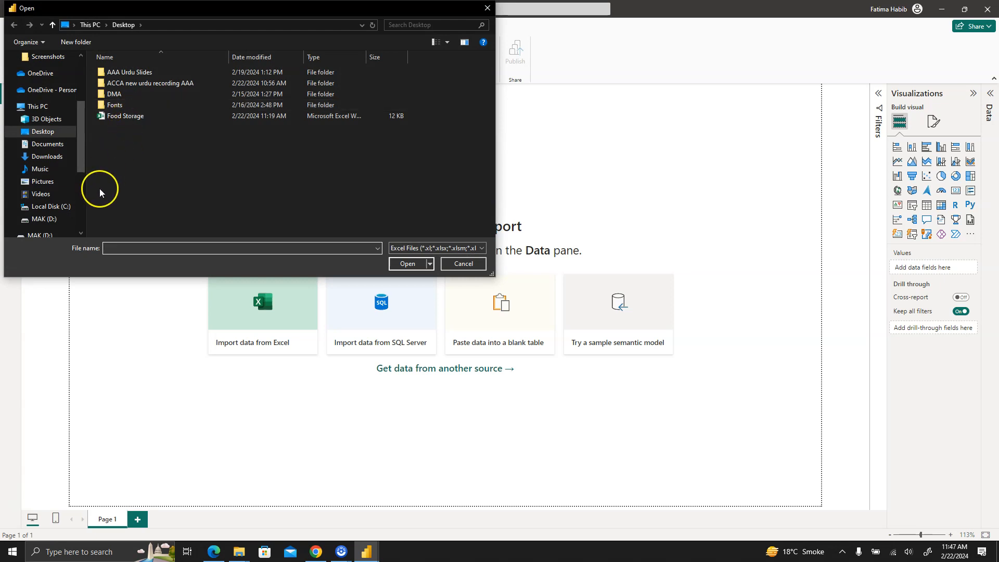
left_click(52, 133)
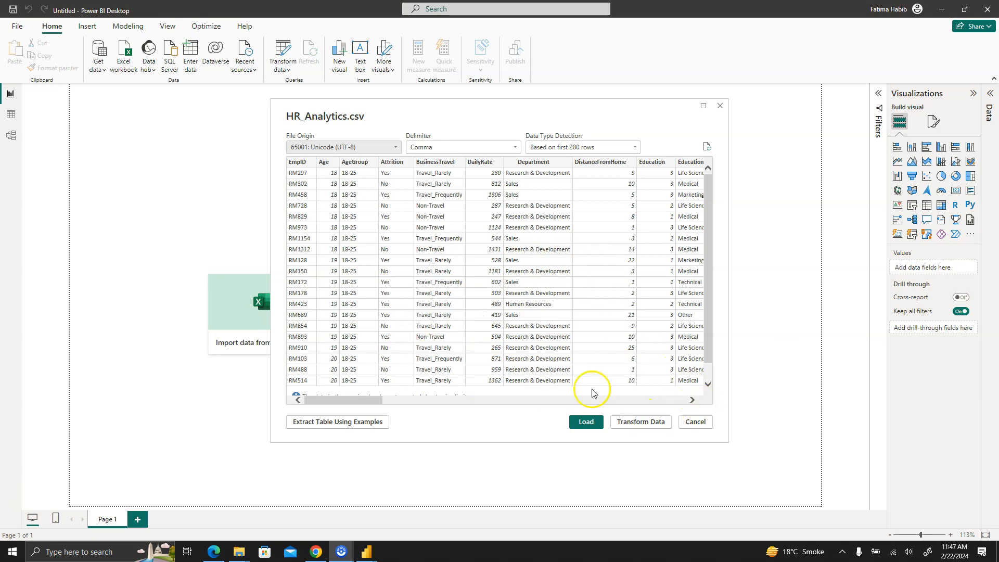
left_click(580, 424)
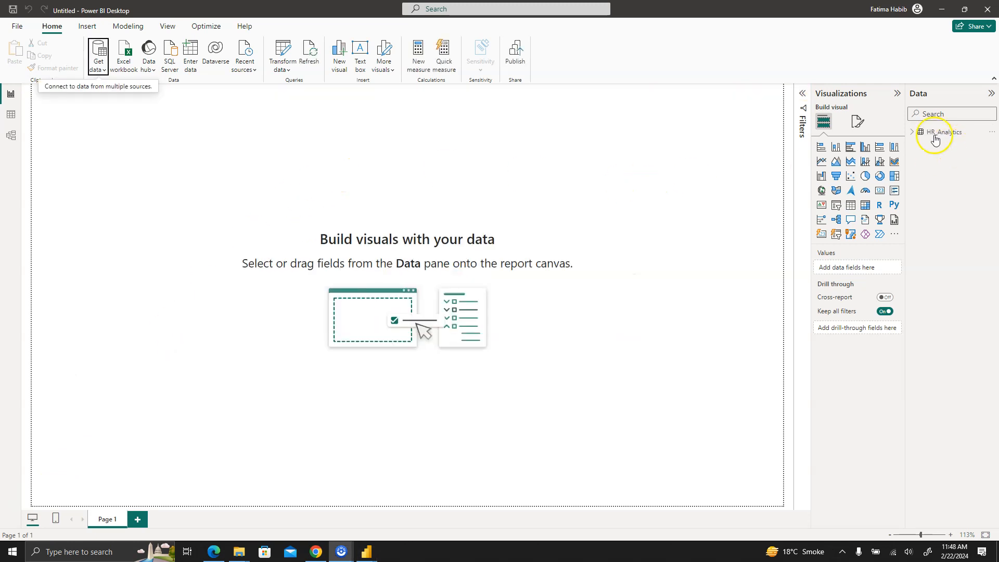
Create a table visual with EmpID, Department and JobSatisfaction from the HR_Analytics table.
left_click(911, 134)
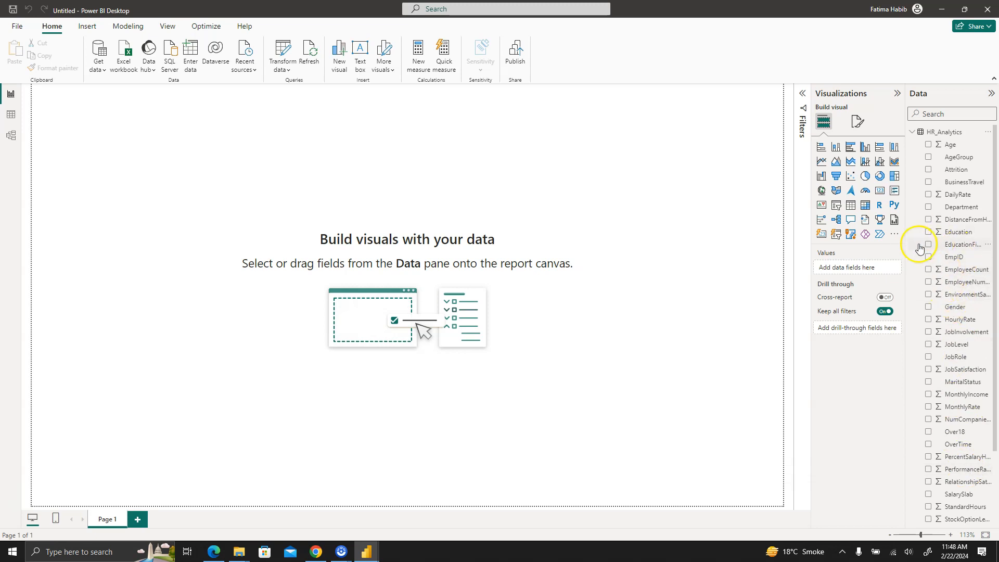
left_click(930, 258)
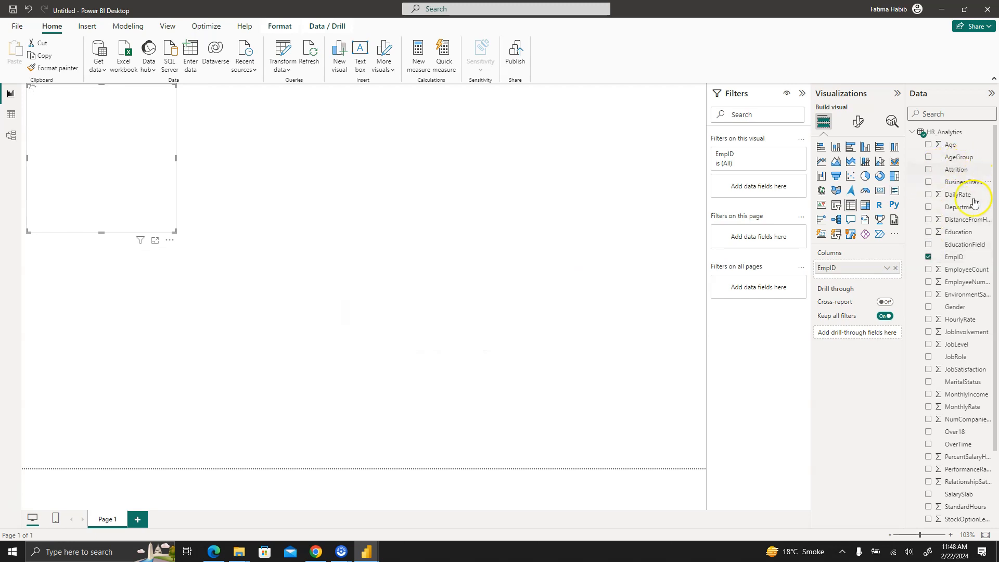
left_click(928, 208)
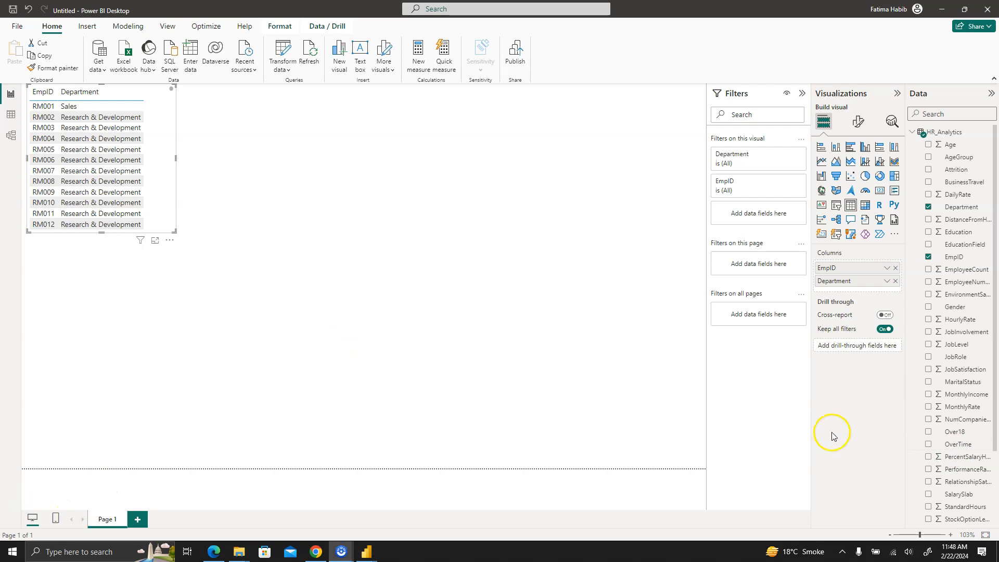
left_click(929, 371)
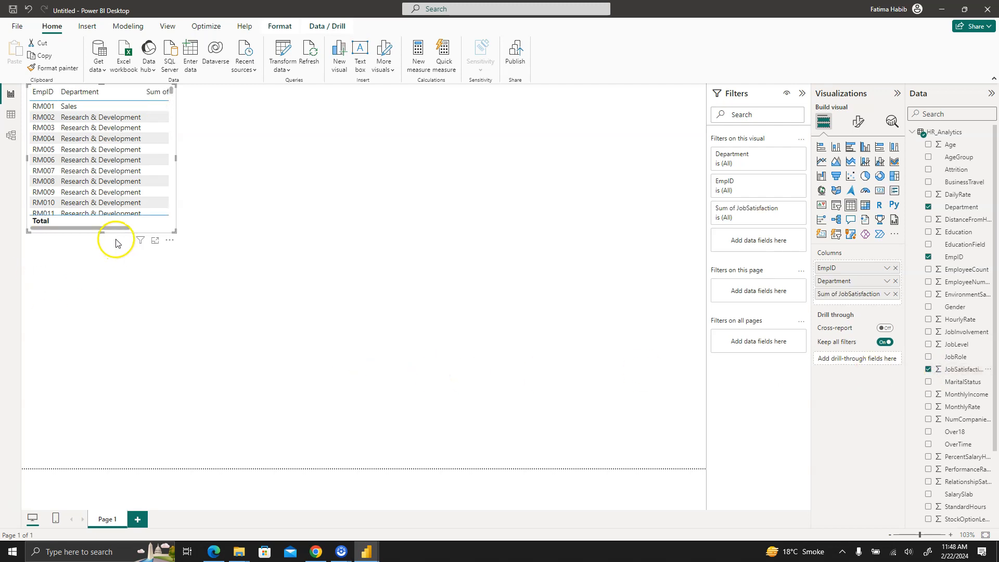
left_click_drag(107, 230, 31, 224)
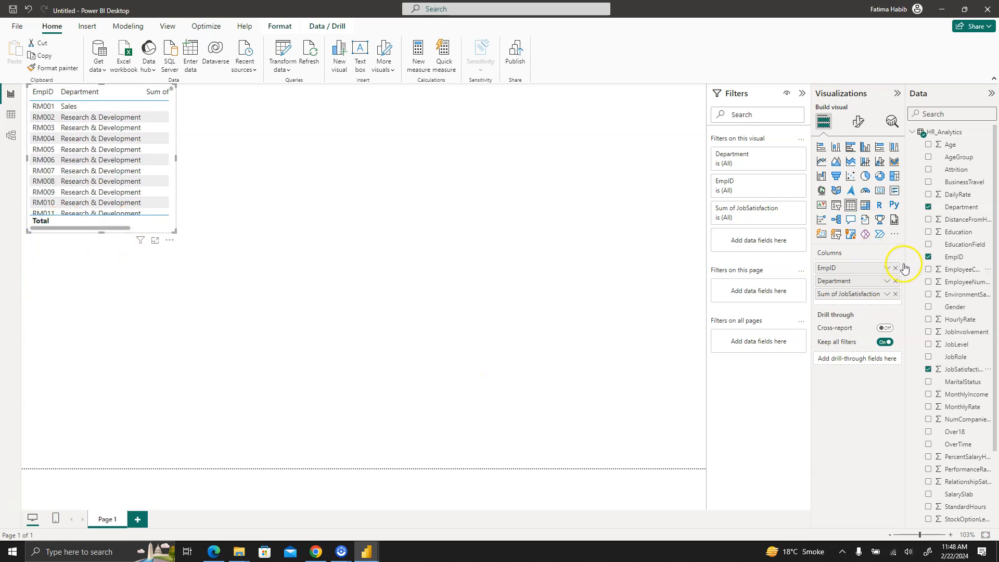
Remove EmpID from the table visual, then reposition and widen it so the Department and Sum of JobSatisfaction columns fit.
left_click(929, 257)
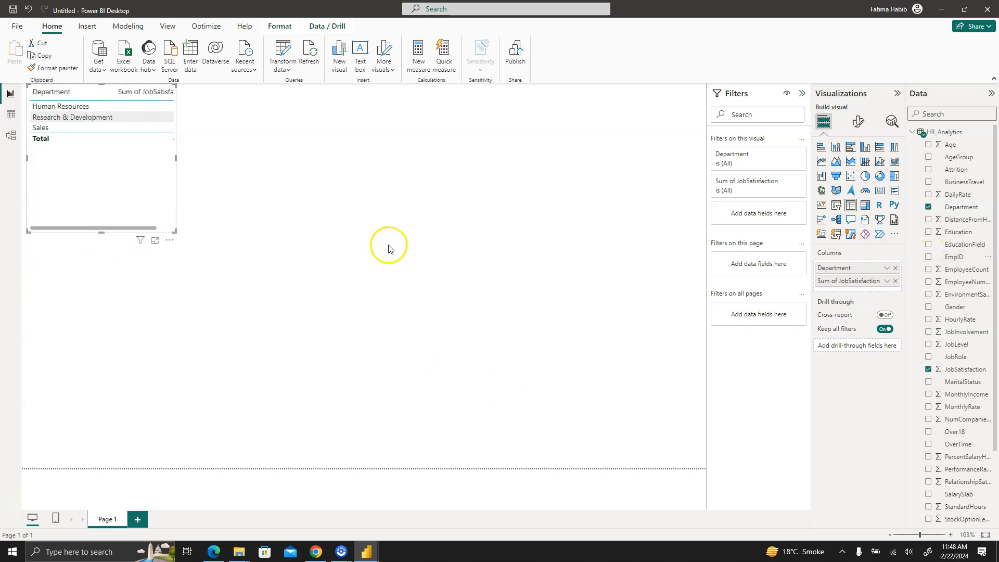
left_click_drag(102, 229, 69, 224)
left_click_drag(174, 235, 236, 180)
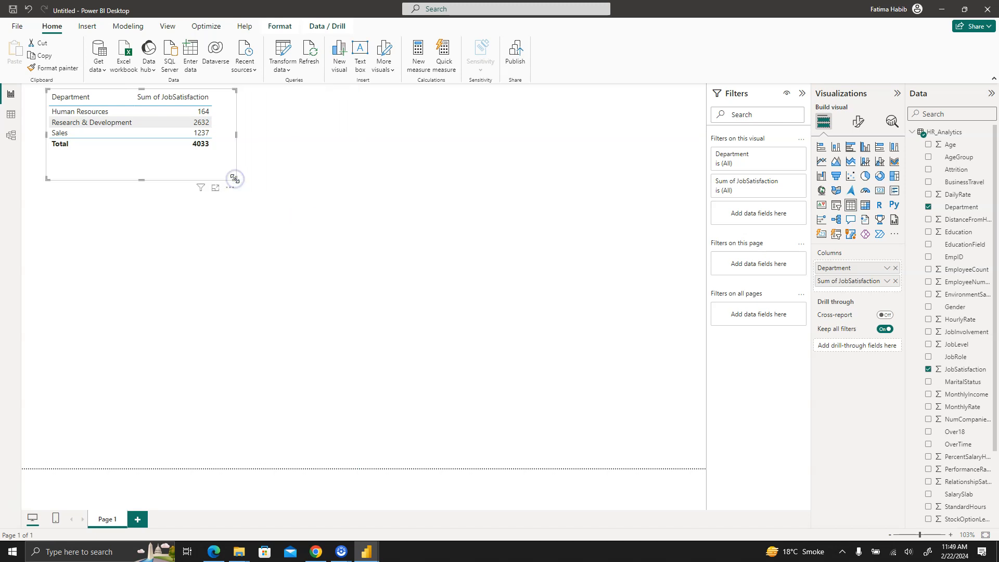
Convert the table into a clustered column chart, enlarge it, and use Department as its legend.
left_click(865, 149)
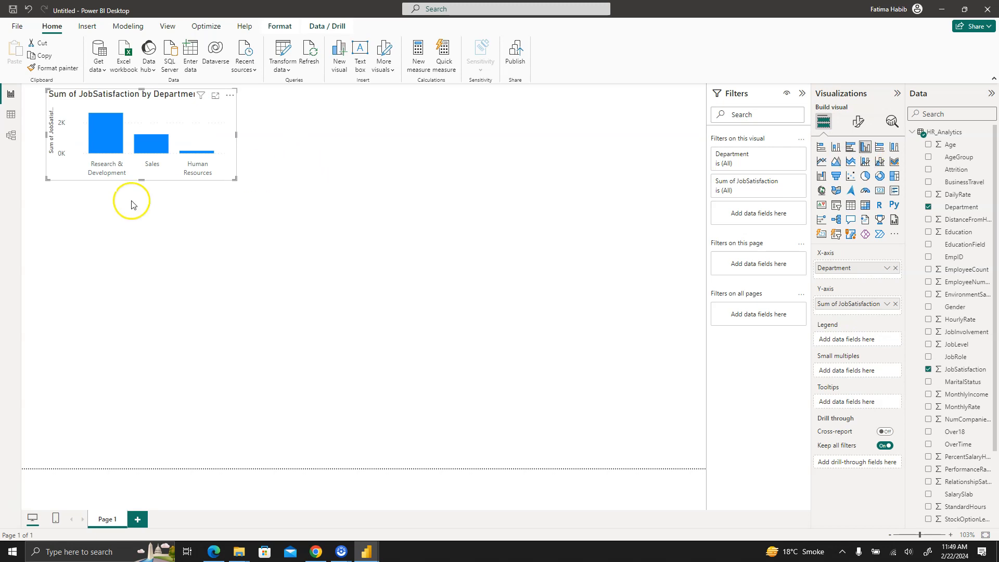
left_click_drag(235, 178, 303, 290)
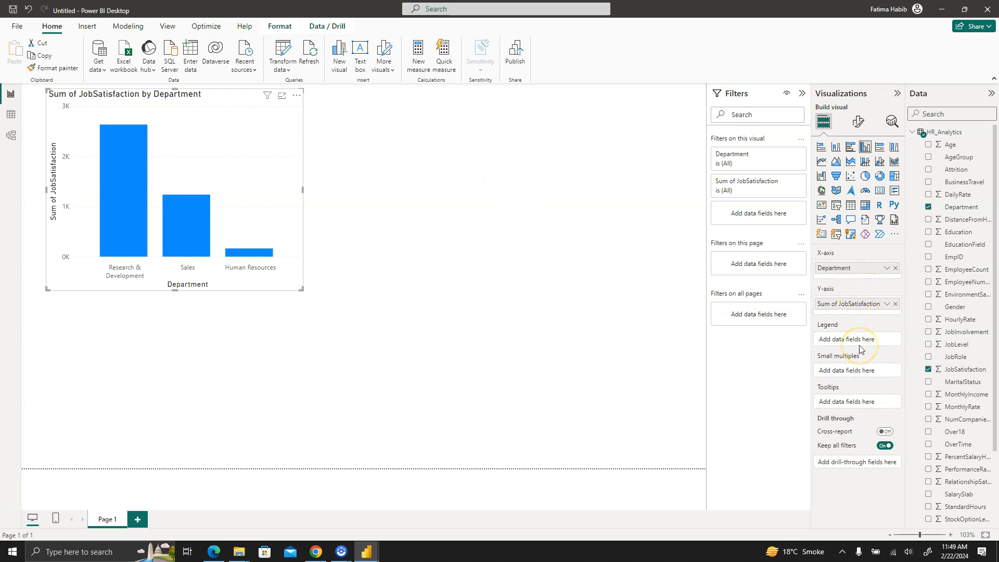
left_click_drag(957, 208, 868, 337)
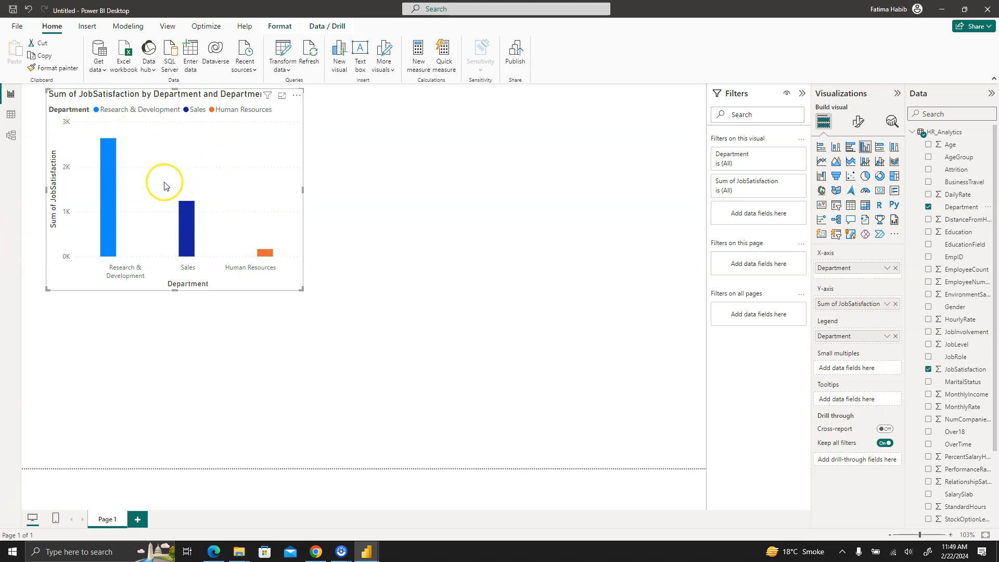
Add a second clustered column chart of HourlyRate by Department, with Department as its legend.
left_click(313, 331)
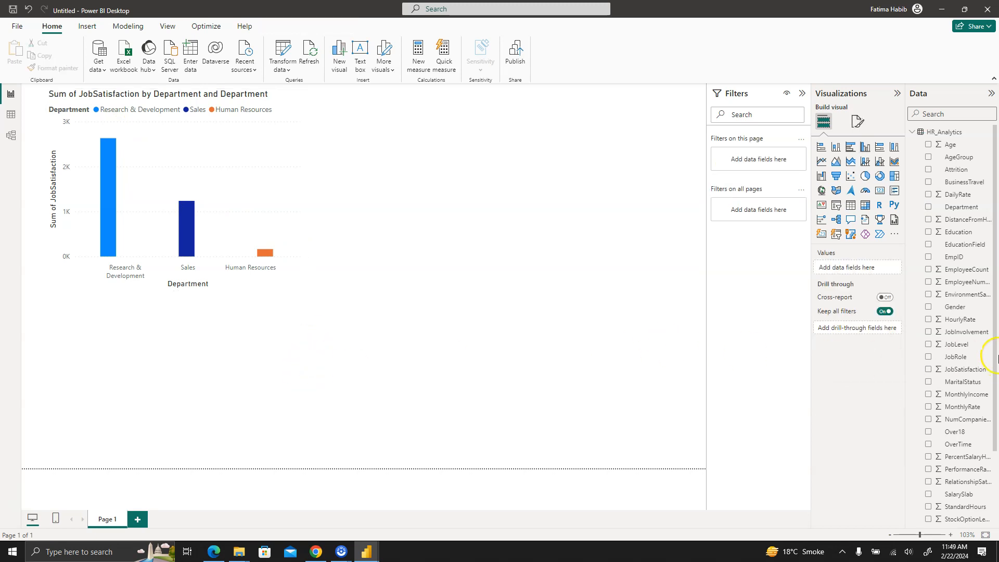
left_click(929, 320)
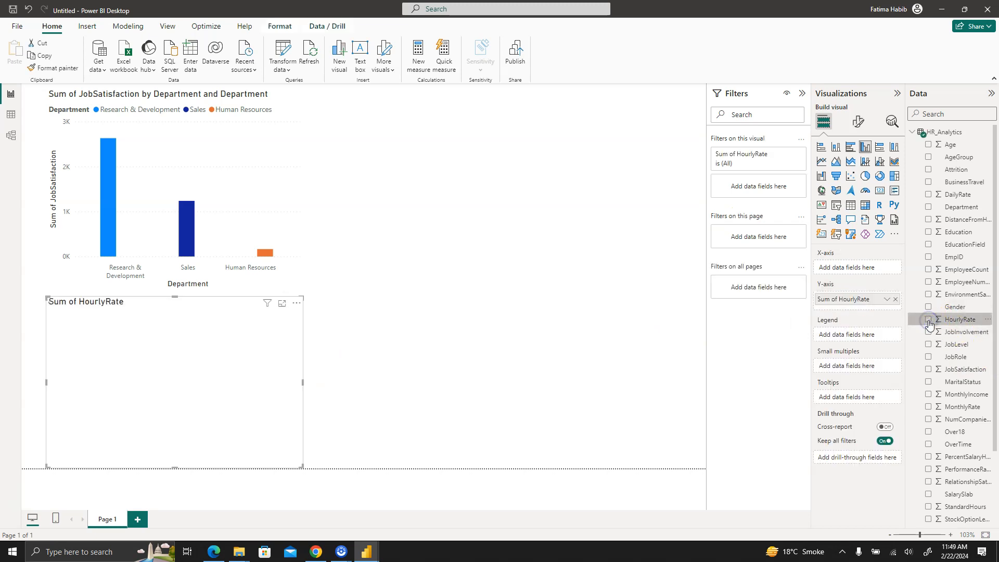
left_click(929, 207)
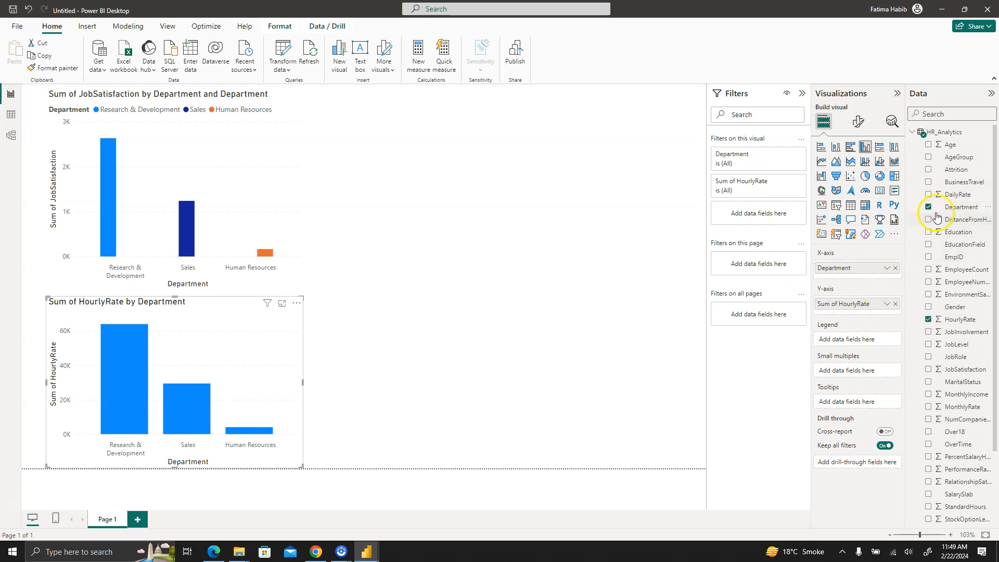
left_click_drag(961, 207, 866, 337)
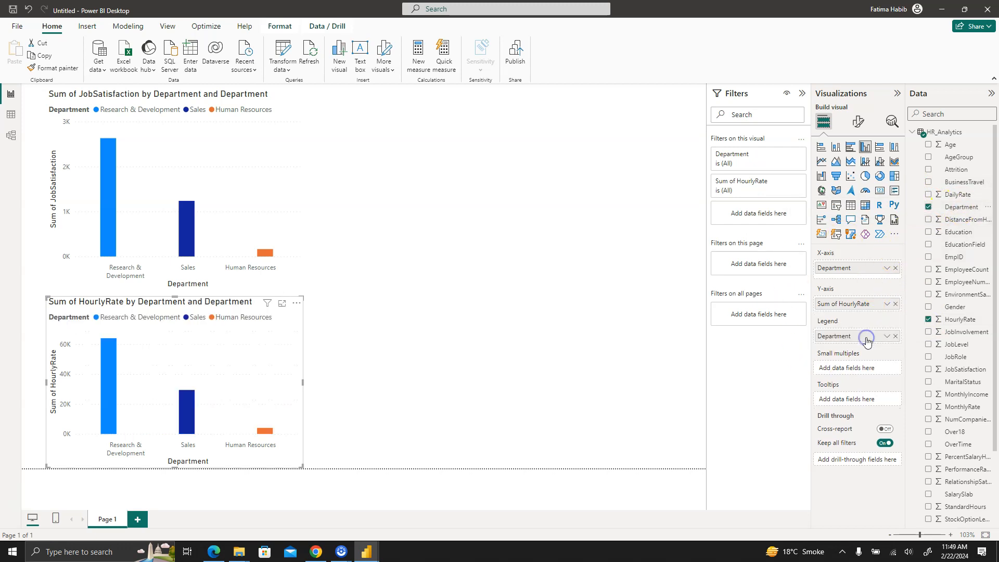
Arrange the HourlyRate chart beside the JobSatisfaction chart, enlarge both, and align their top edges without overlap.
left_click_drag(221, 369, 516, 191)
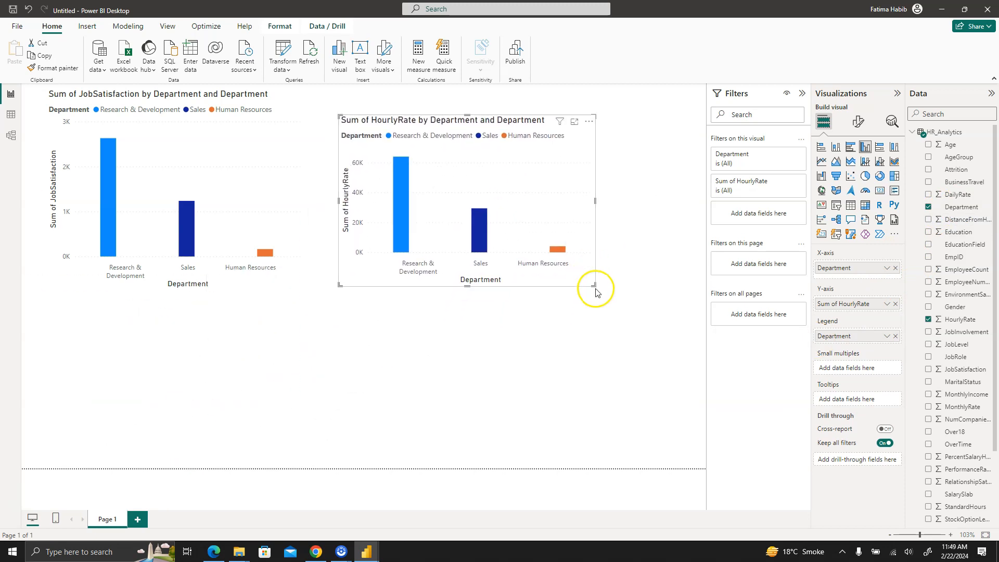
left_click_drag(593, 286, 718, 443)
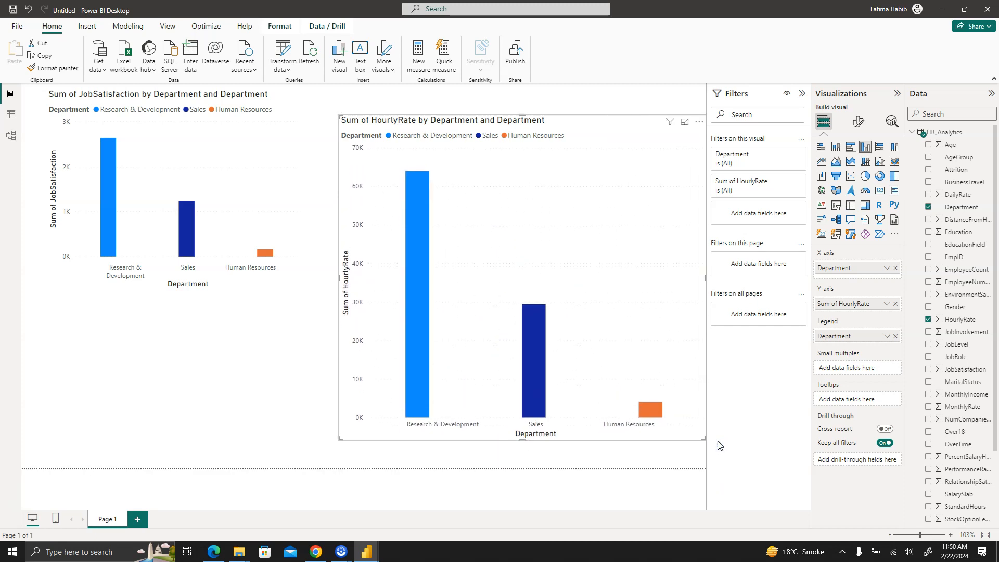
left_click(208, 266)
left_click_drag(303, 290, 342, 445)
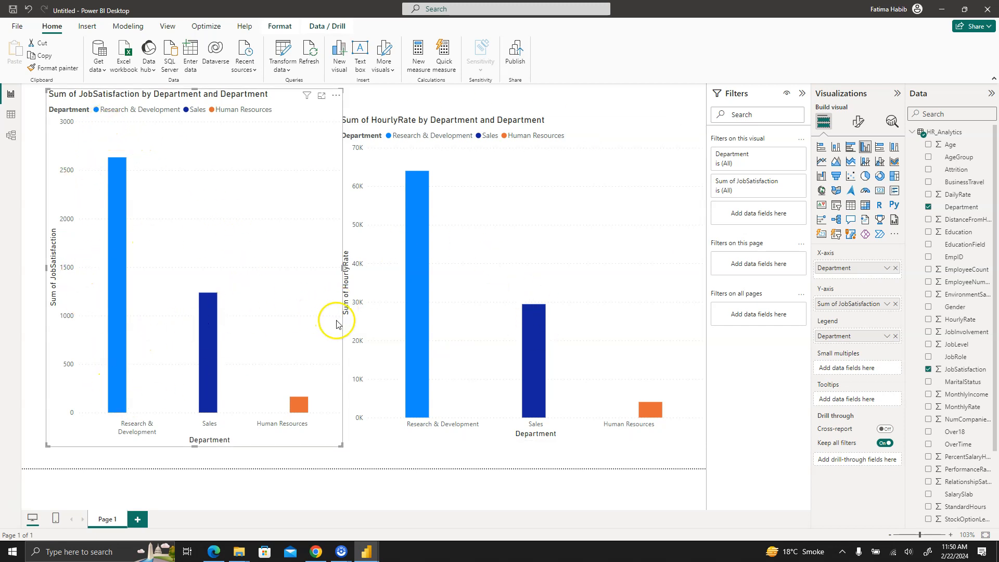
left_click_drag(341, 90, 326, 115)
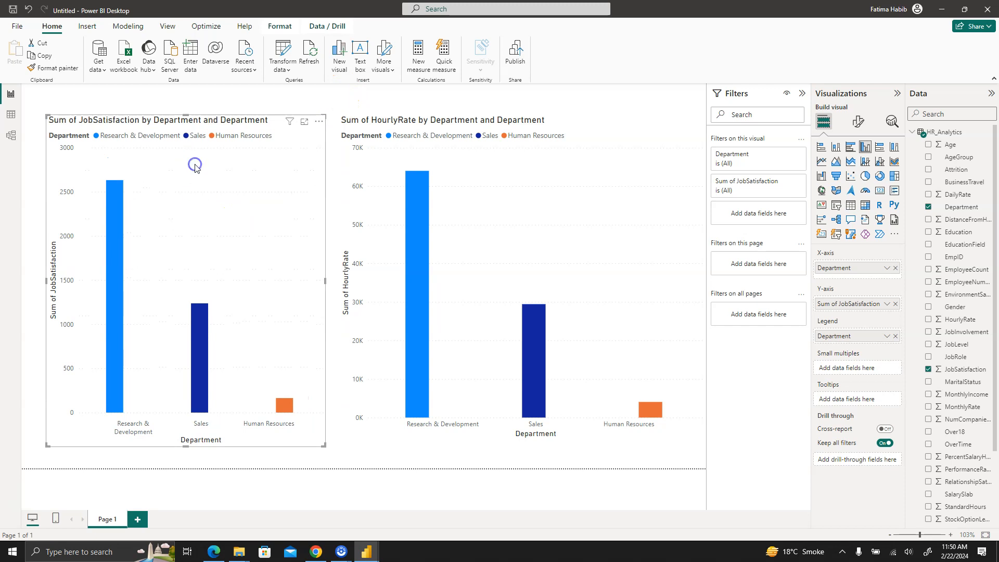
Change the JobSatisfaction chart's title text to "Job Satisfaction by Department".
left_click(857, 123)
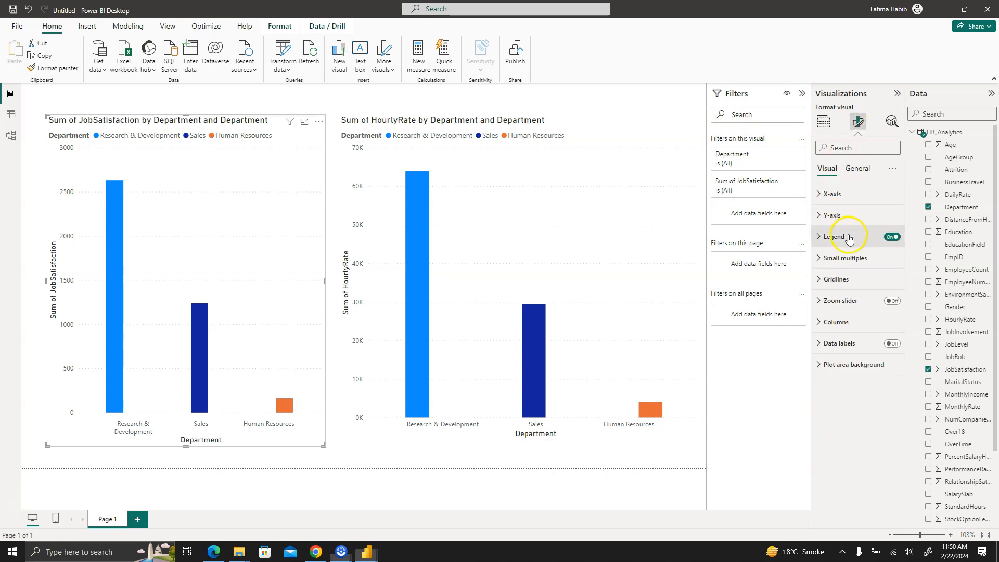
left_click(857, 170)
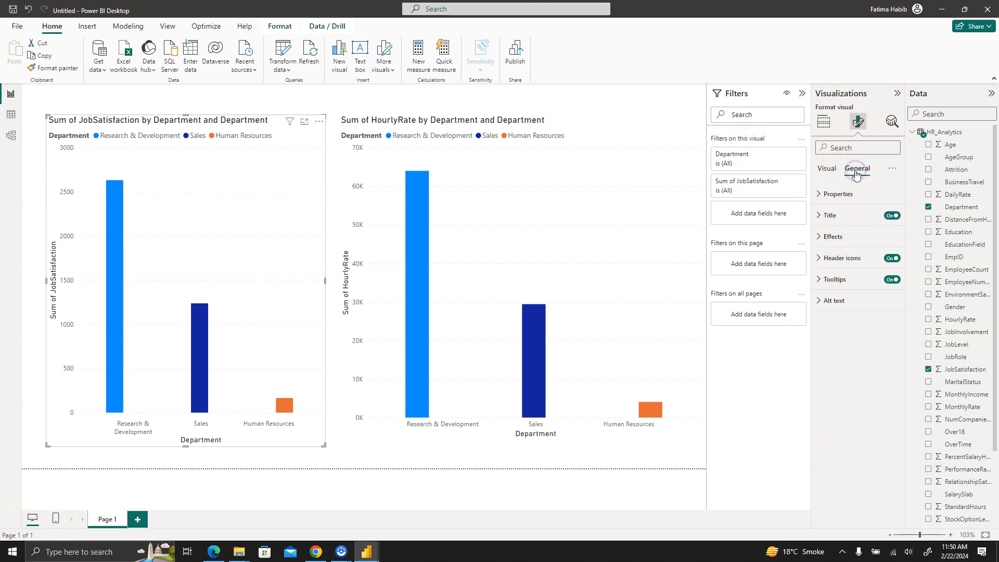
left_click(842, 216)
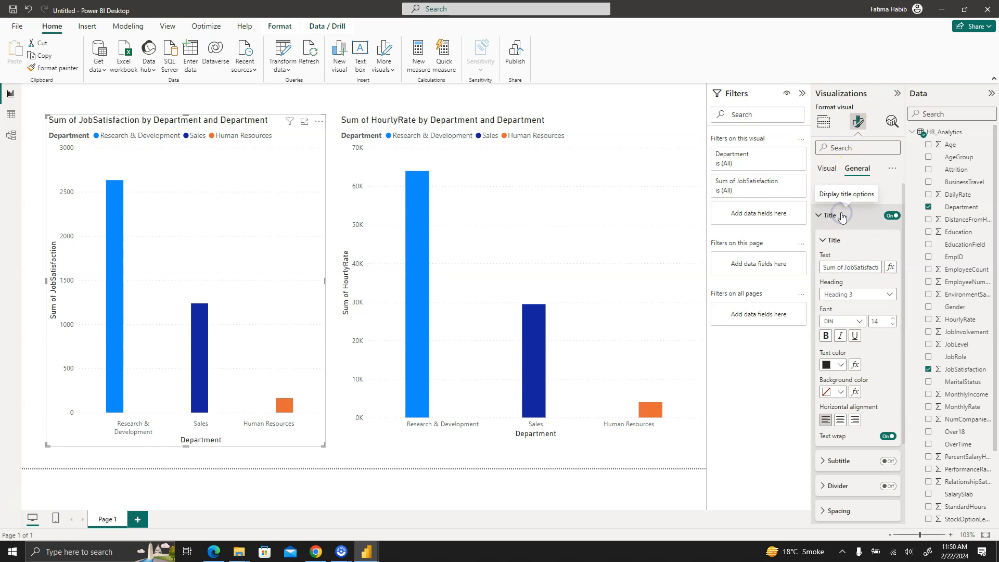
double_click(855, 264)
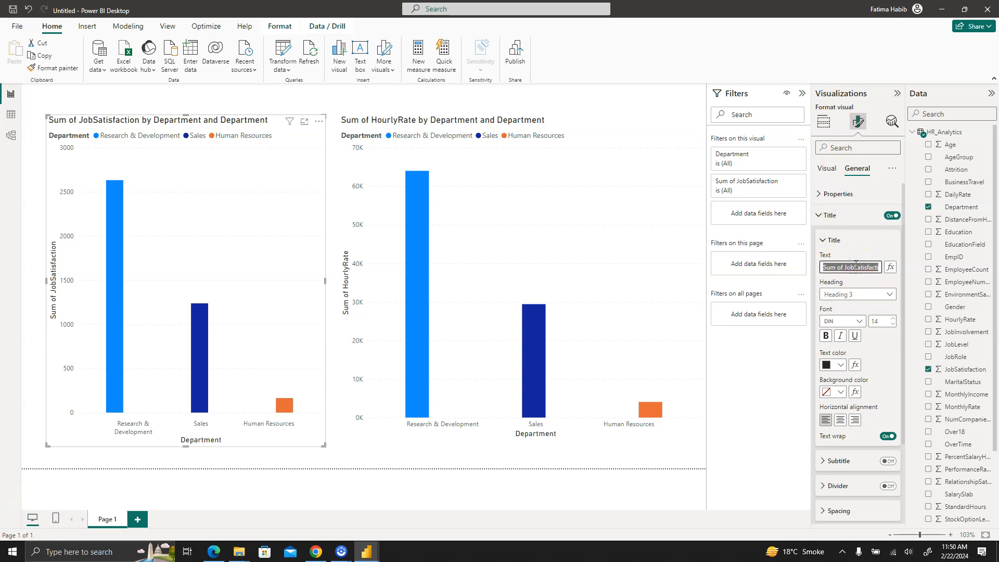
type("Job Satisfaction by")
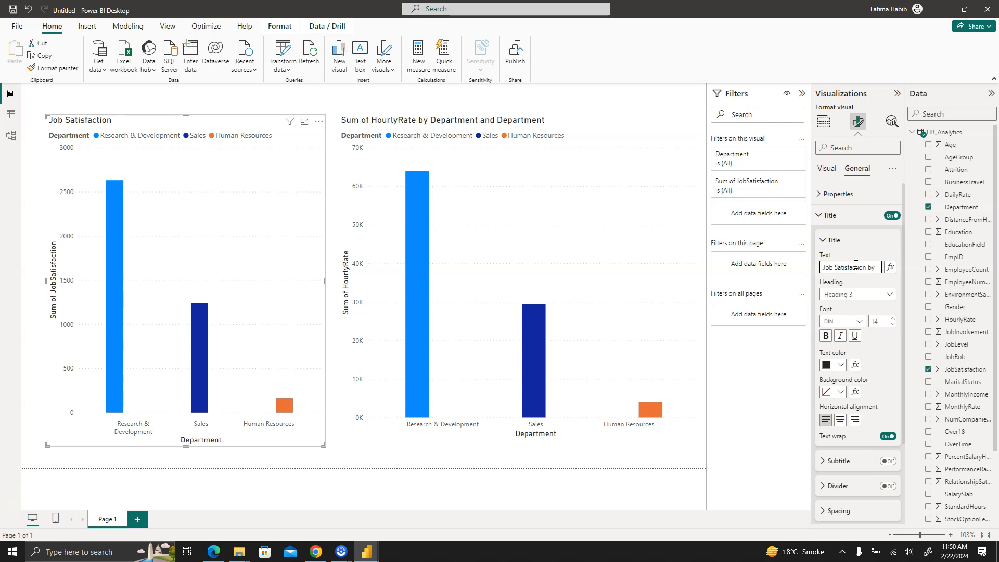
type("artment")
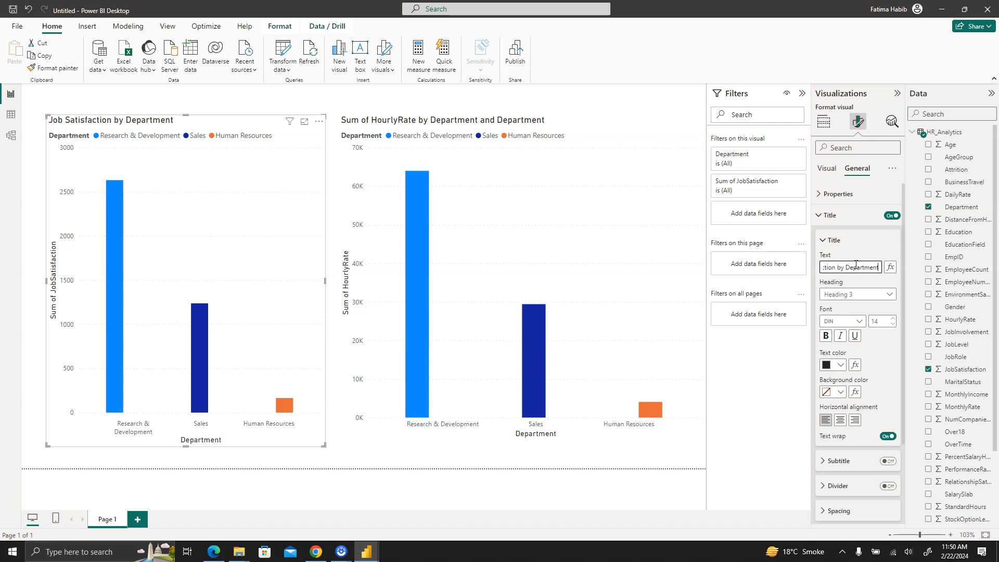
left_click(828, 337)
Set the font of the JobSatisfaction chart's title to Times New Roman.
left_click(858, 321)
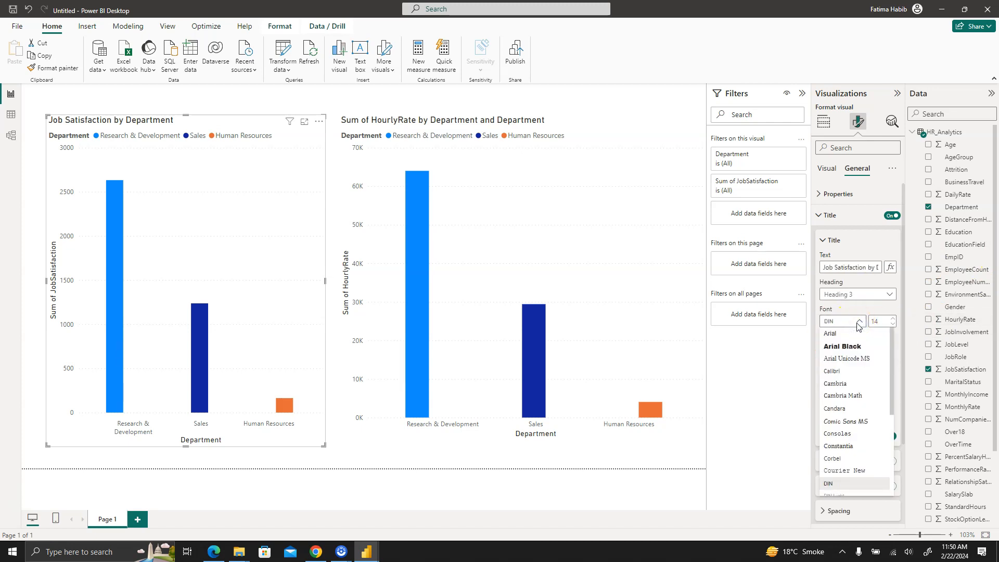
key("t")
key("t")
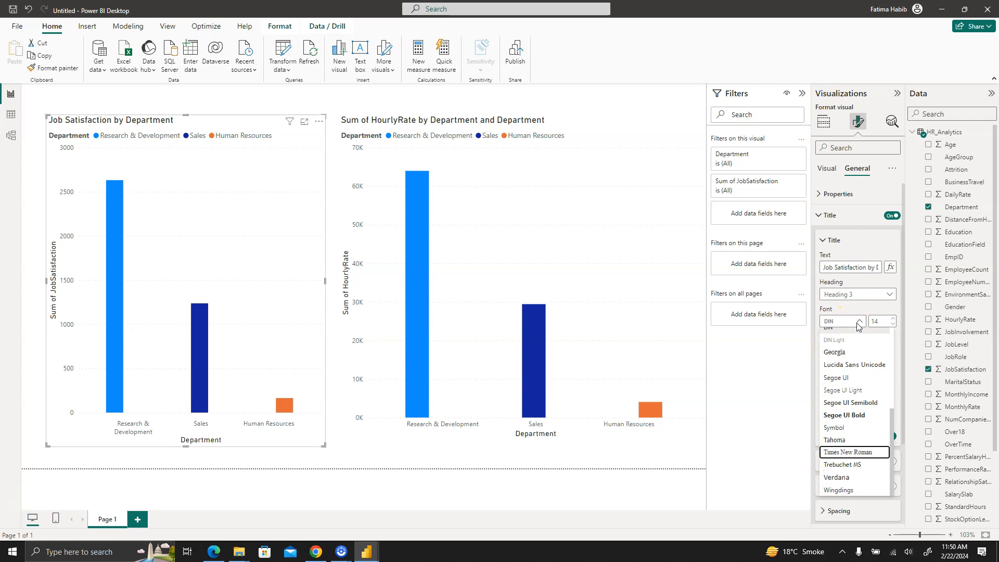
key("Return")
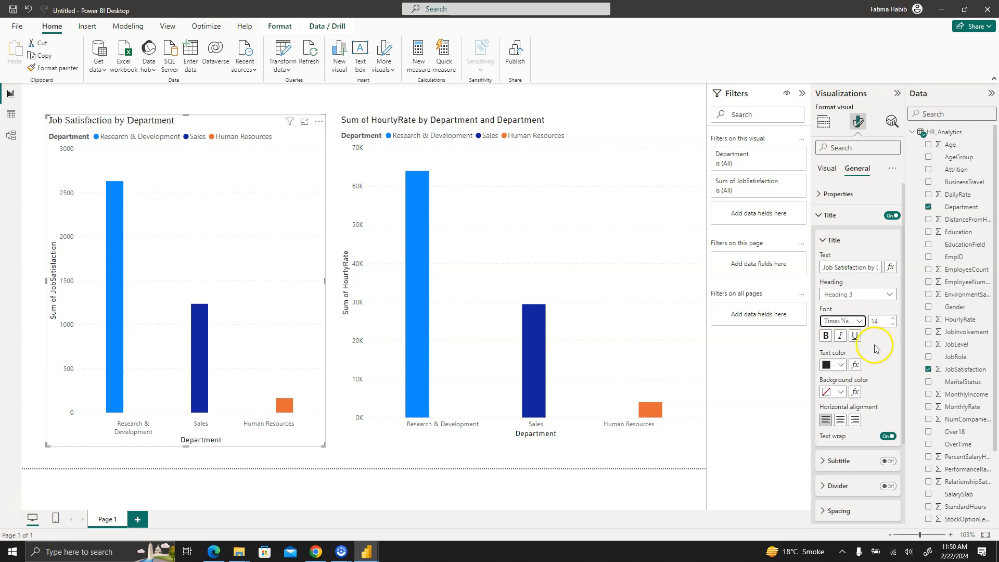
Turn on data labels for the Job Satisfaction by Department chart.
left_click(835, 461)
left_click(833, 461)
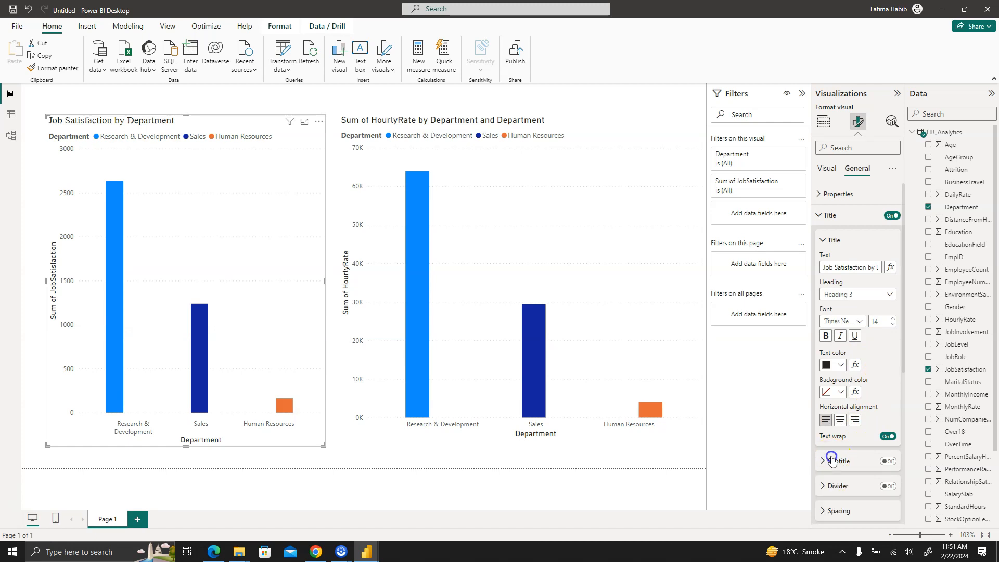
left_click(837, 241)
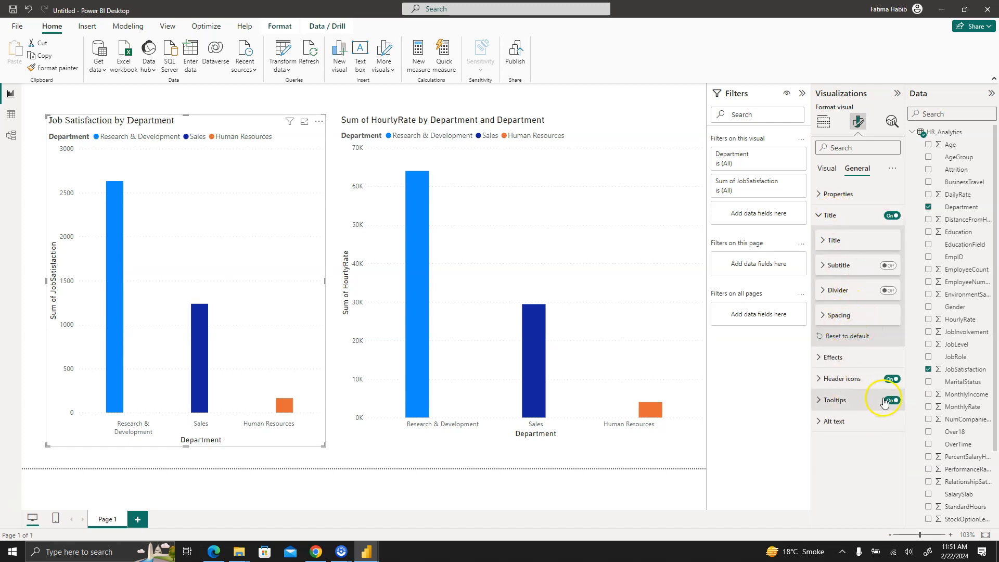
left_click(828, 172)
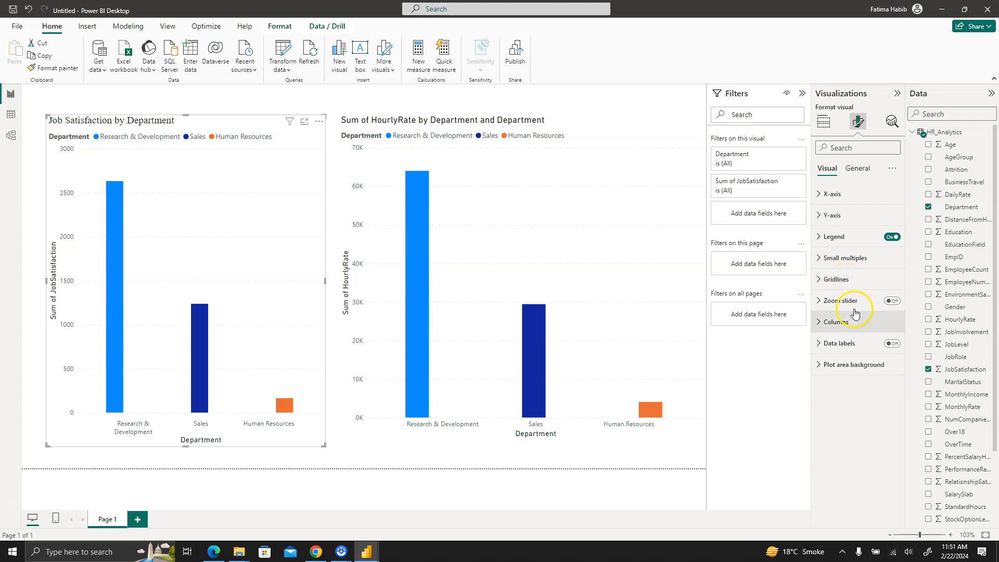
left_click(893, 343)
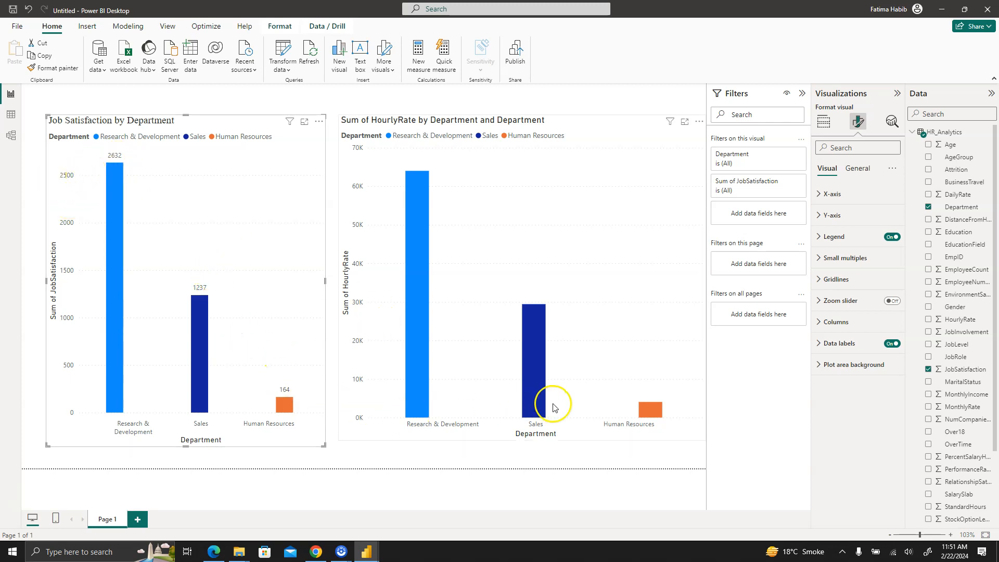
Try the HourlyRate chart as a treemap and as a 100% stacked column chart, and return it to a clustered column chart.
left_click(540, 243)
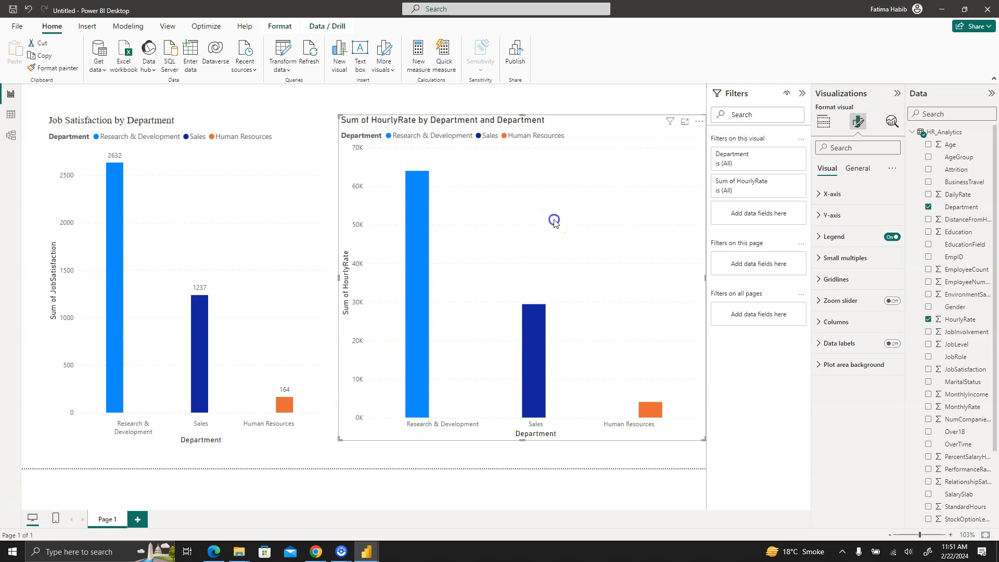
left_click(822, 124)
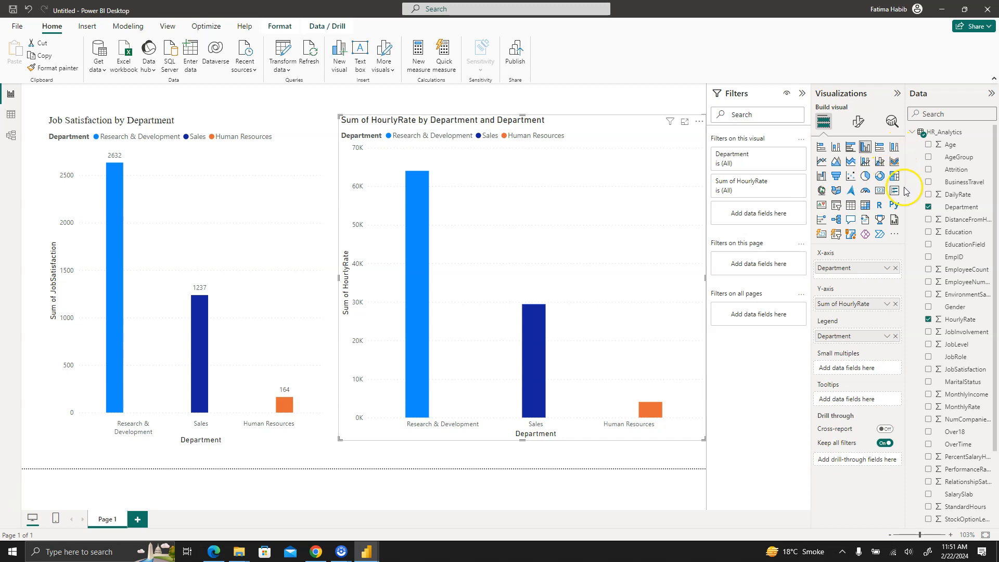
left_click(894, 176)
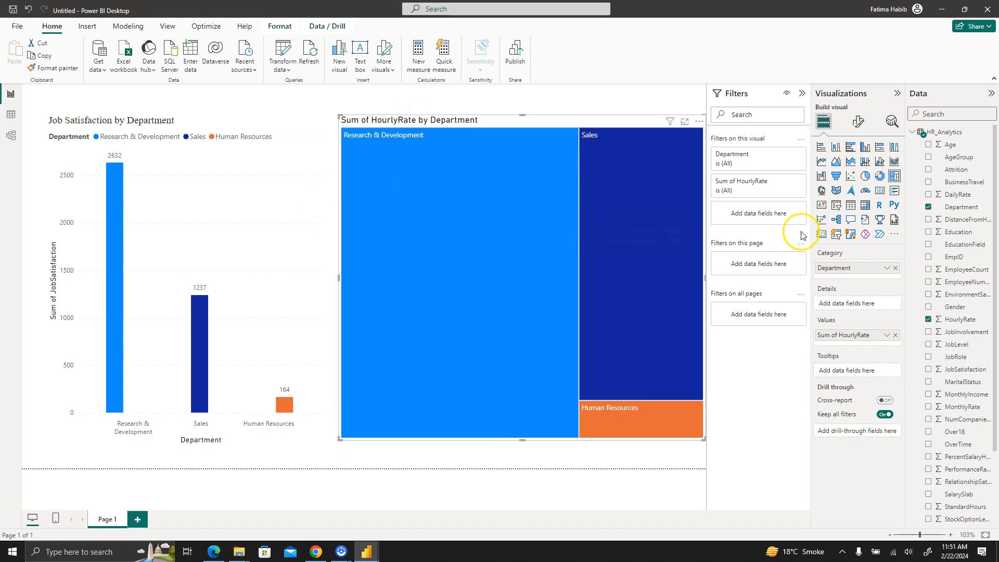
left_click(894, 147)
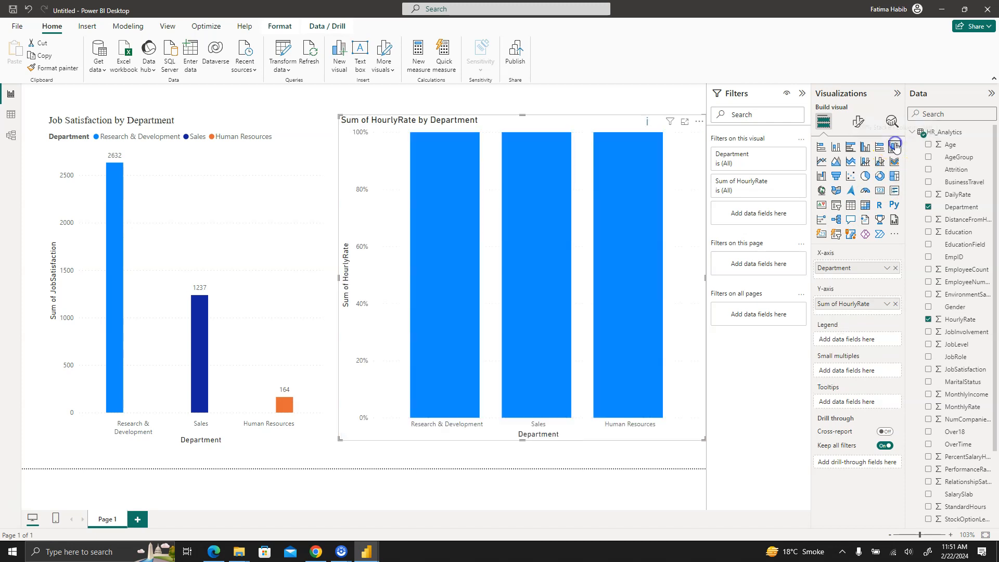
left_click(866, 149)
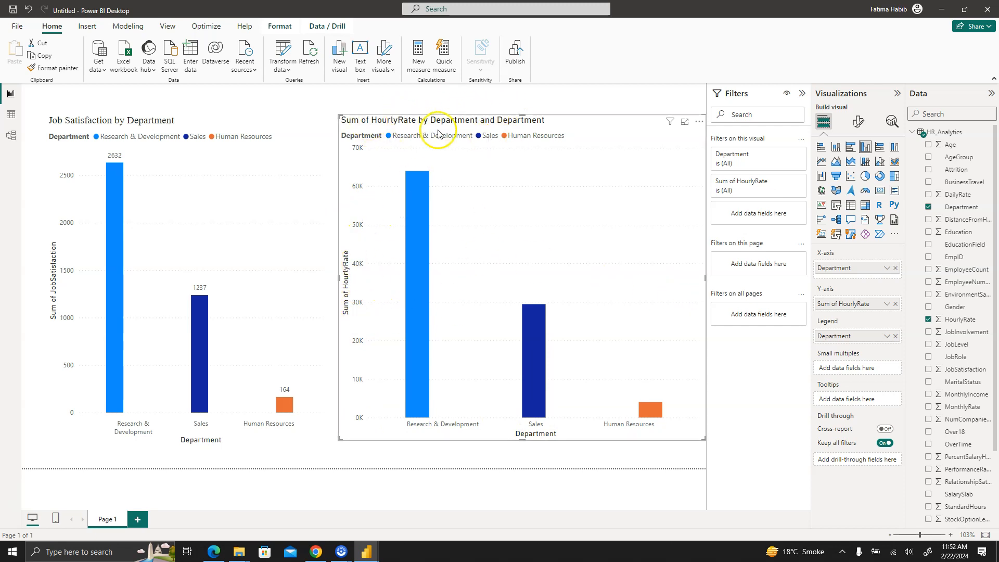
Open the HourlyRate chart's formatting options and examine the X-axis values and title settings.
left_click(506, 169)
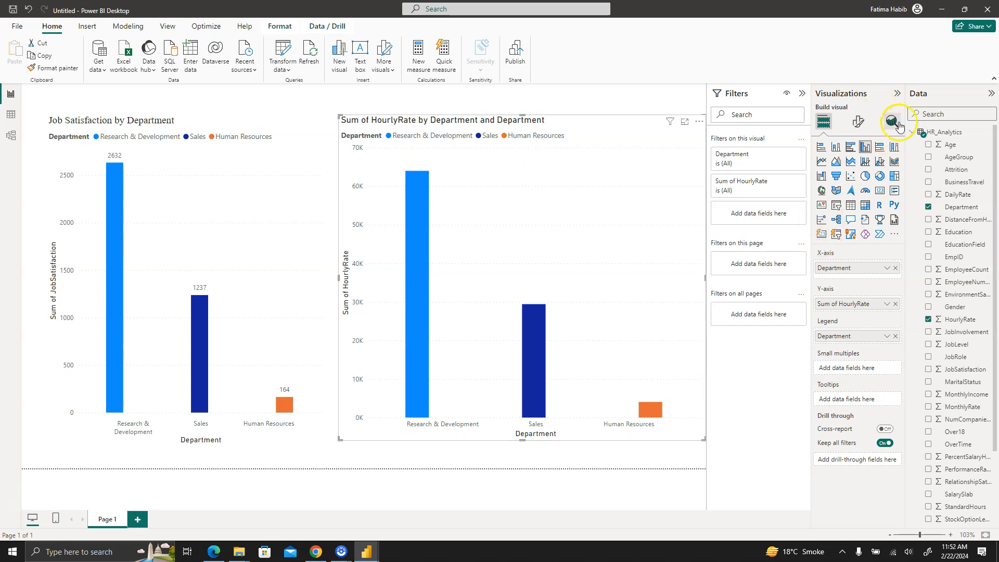
left_click(856, 124)
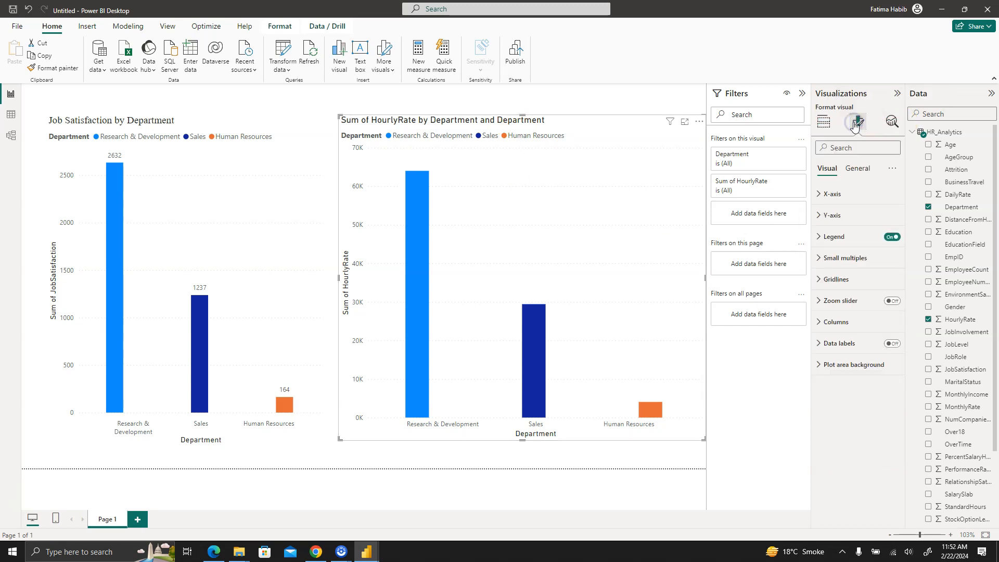
left_click(859, 168)
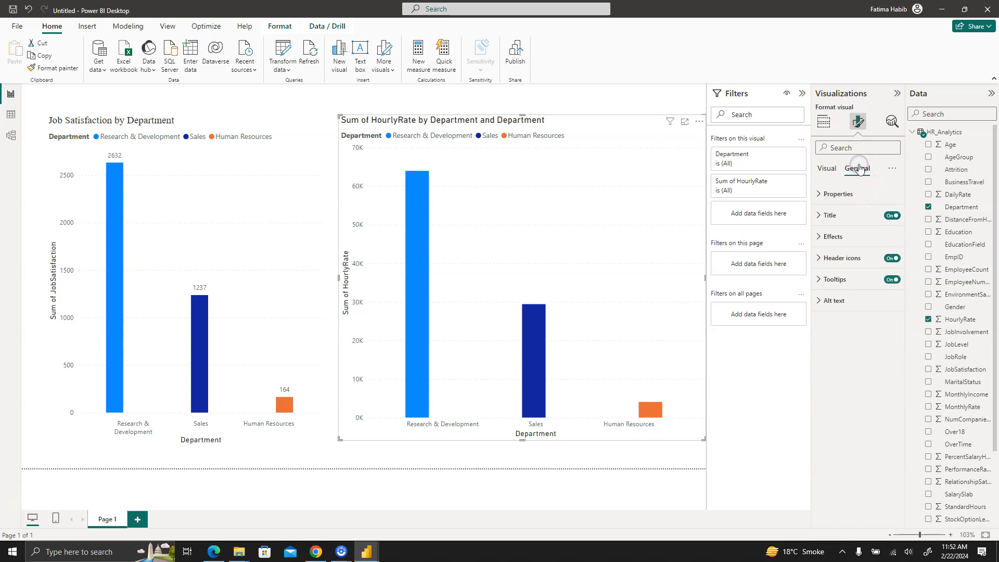
left_click(820, 222)
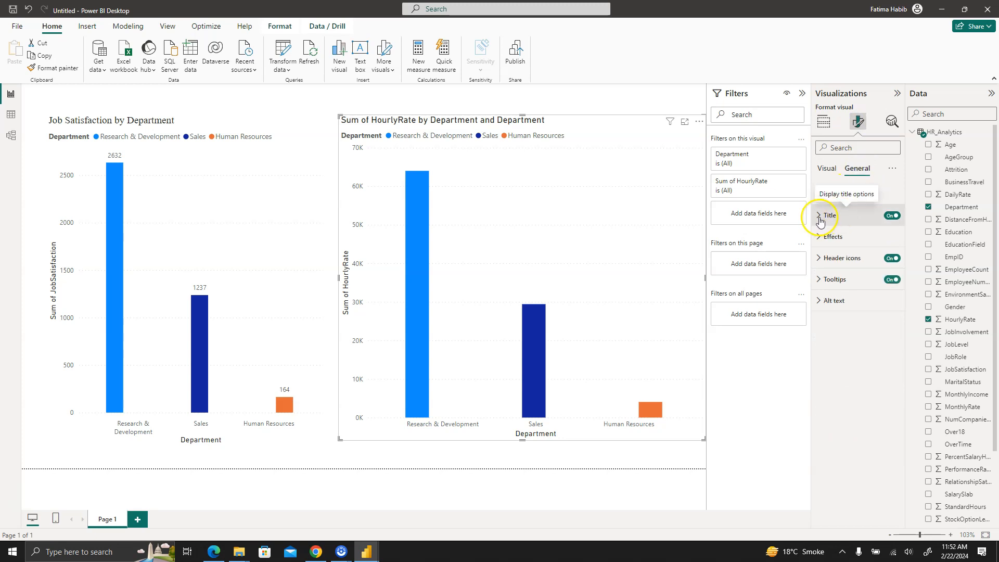
left_click(821, 221)
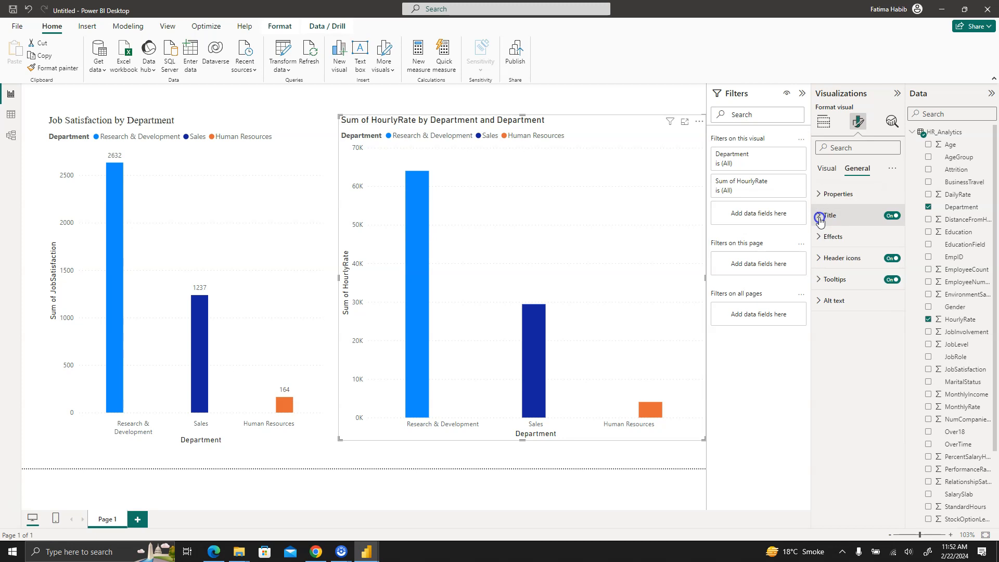
left_click(828, 172)
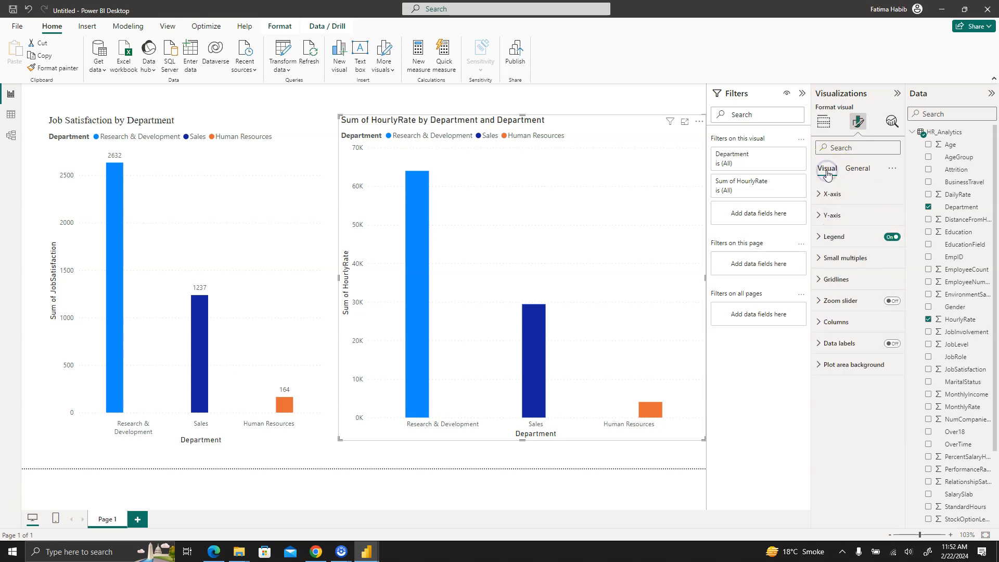
left_click(832, 194)
left_click(843, 229)
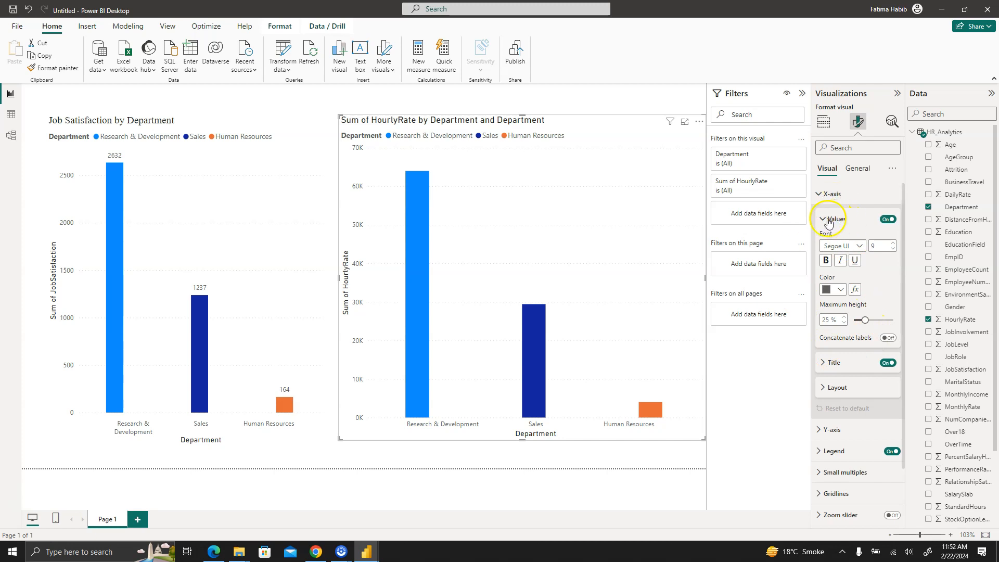
left_click(834, 364)
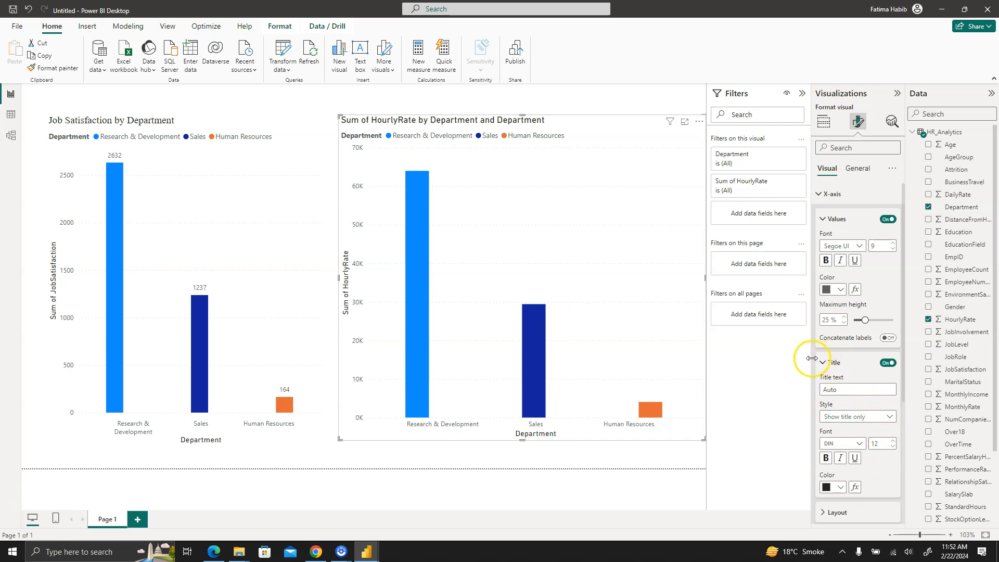
left_click(832, 363)
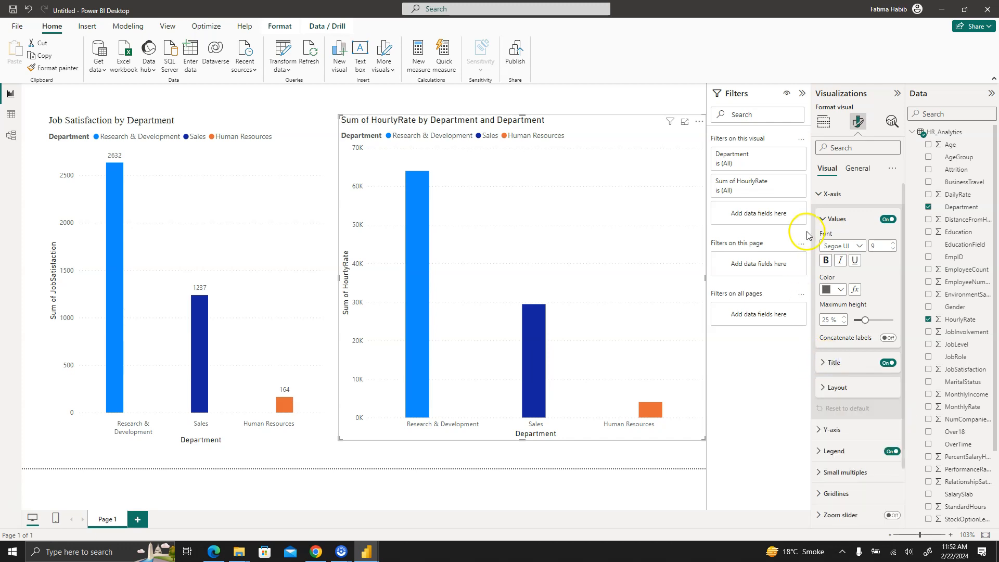
left_click(830, 219)
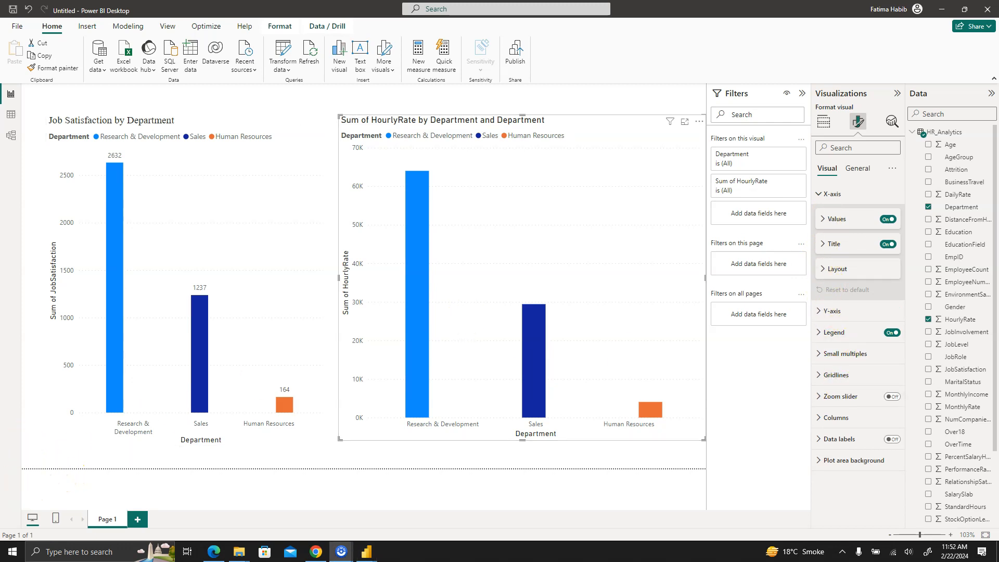
Change the HourlyRate chart's X-axis title text to "Department of XYZ".
left_click(834, 243)
left_click(826, 270)
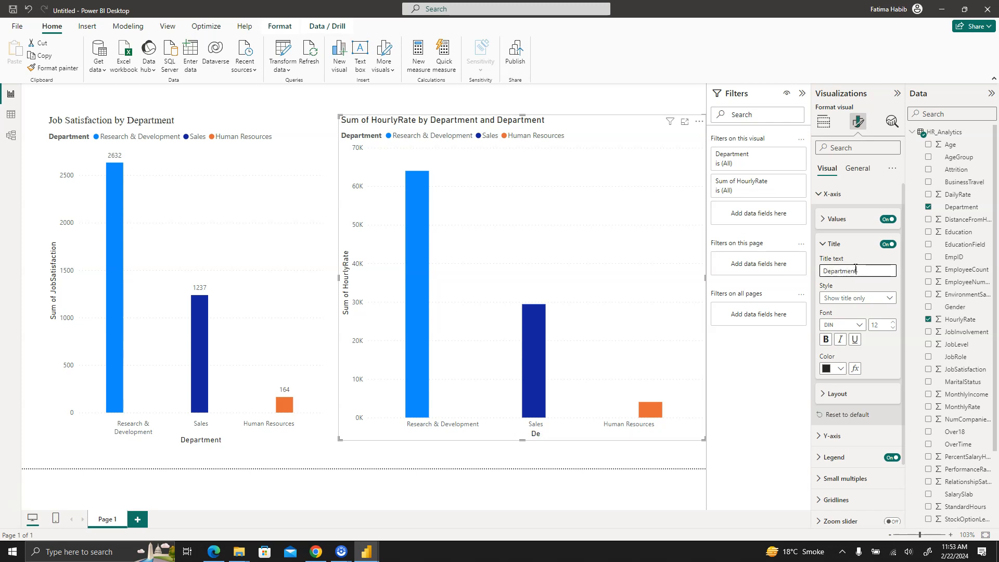
type("YZ")
left_click(824, 243)
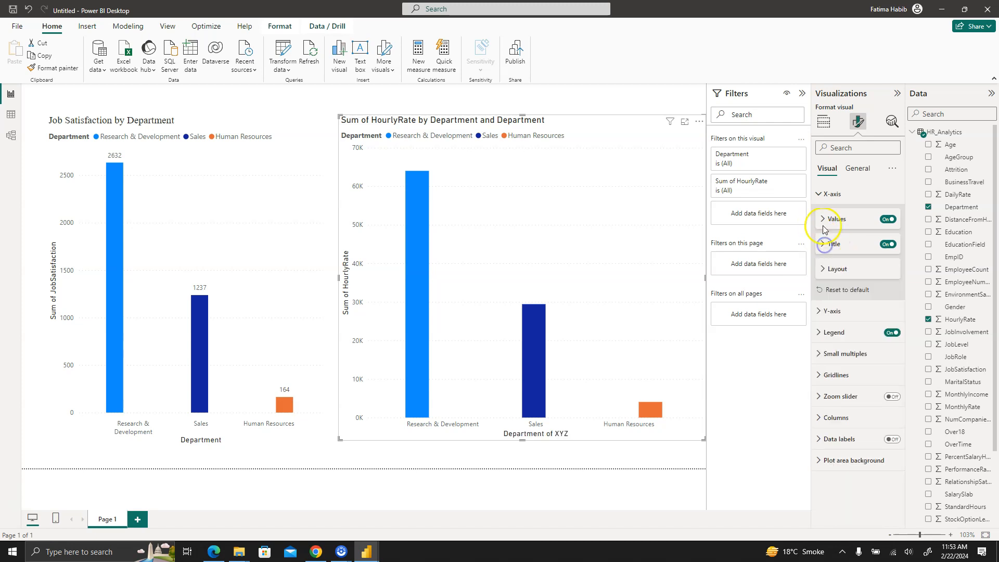
Change the HourlyRate chart's Y-axis title text to "Hourly Rate" and deselect the chart.
left_click(832, 311)
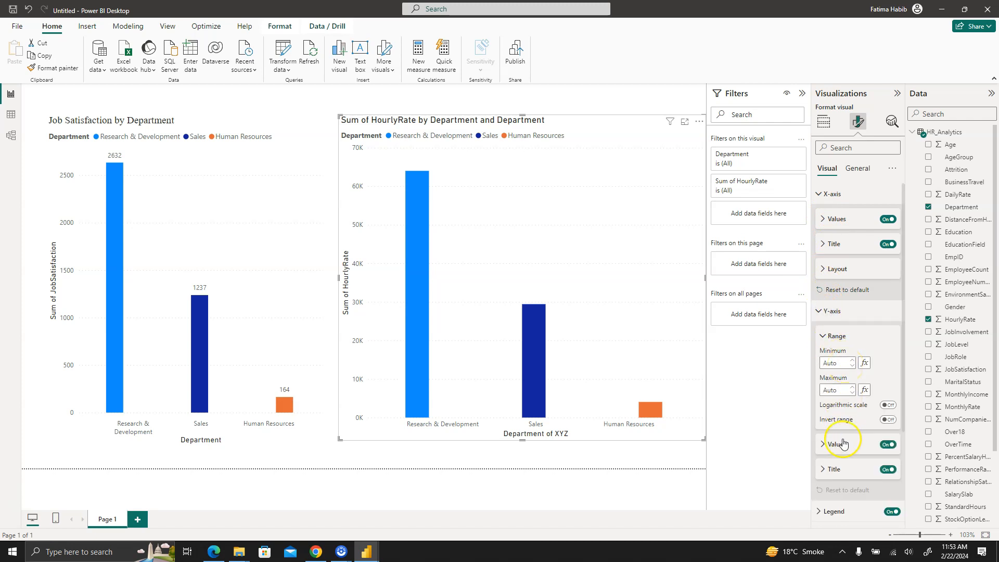
left_click(822, 446)
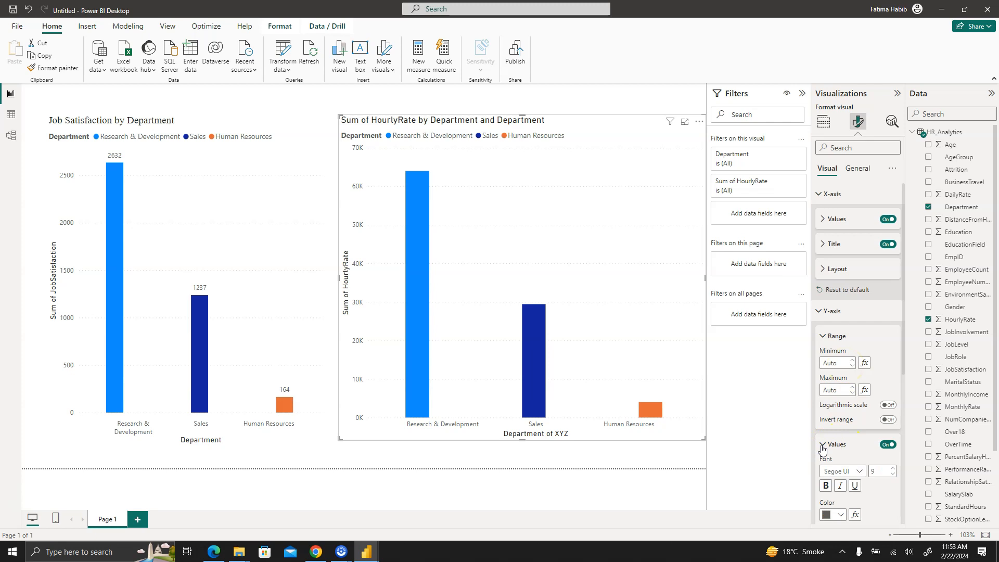
left_click(823, 446)
left_click(827, 471)
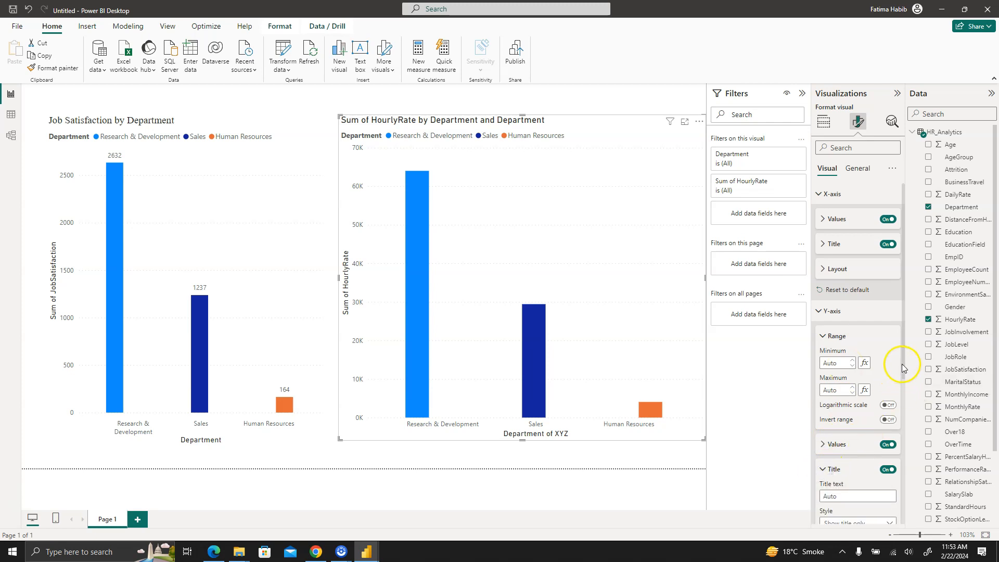
scroll(903, 368, "down", 3)
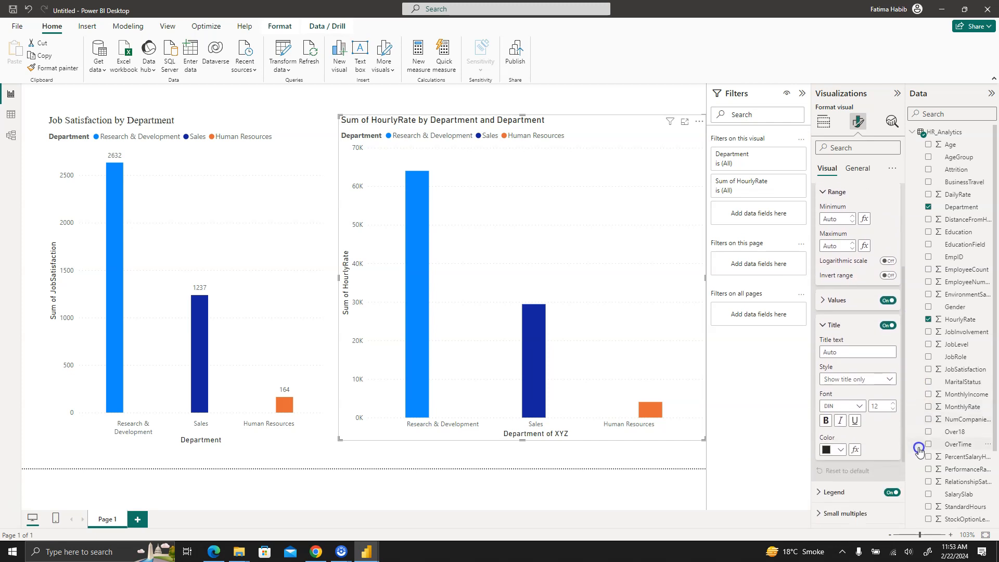
left_click(846, 353)
left_click(845, 352)
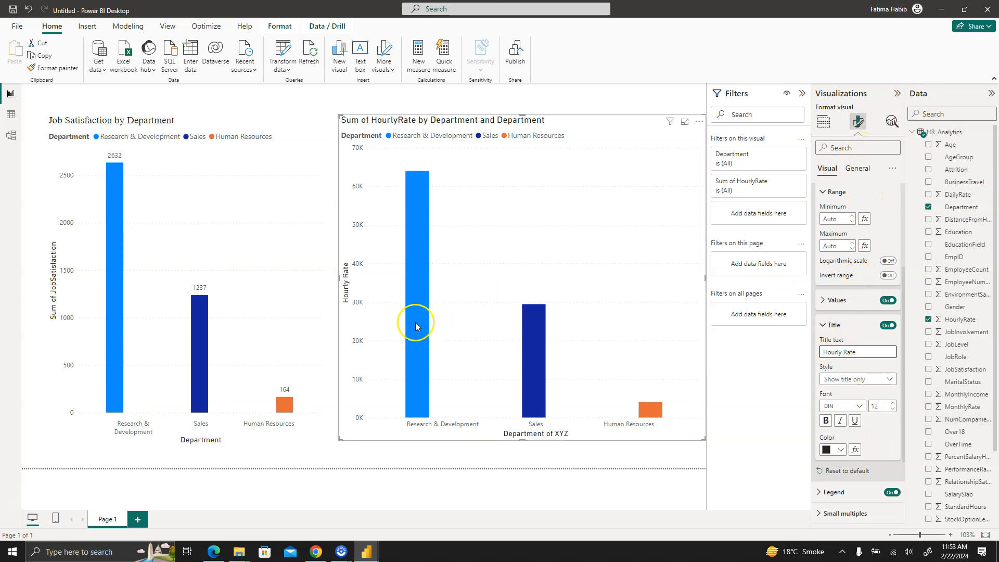
left_click(325, 460)
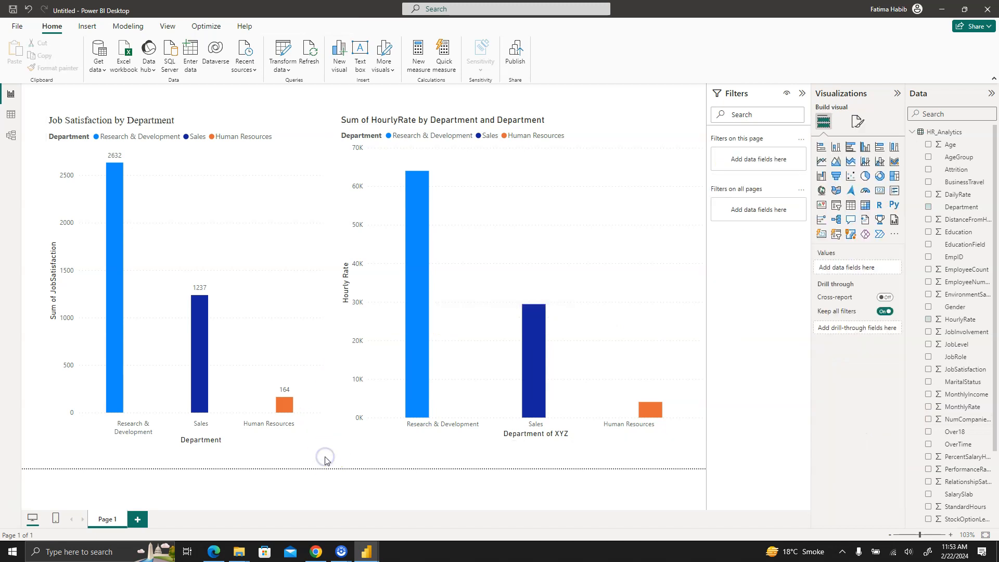